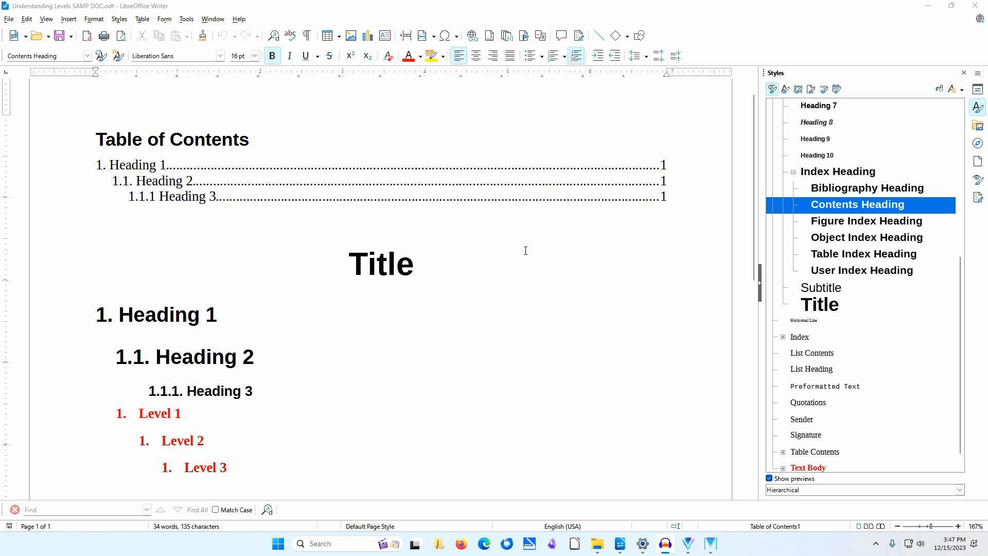
- Check which paragraph styles the Title, Heading 1, Heading 2 and Heading 3 lines use
left_click(366, 263)
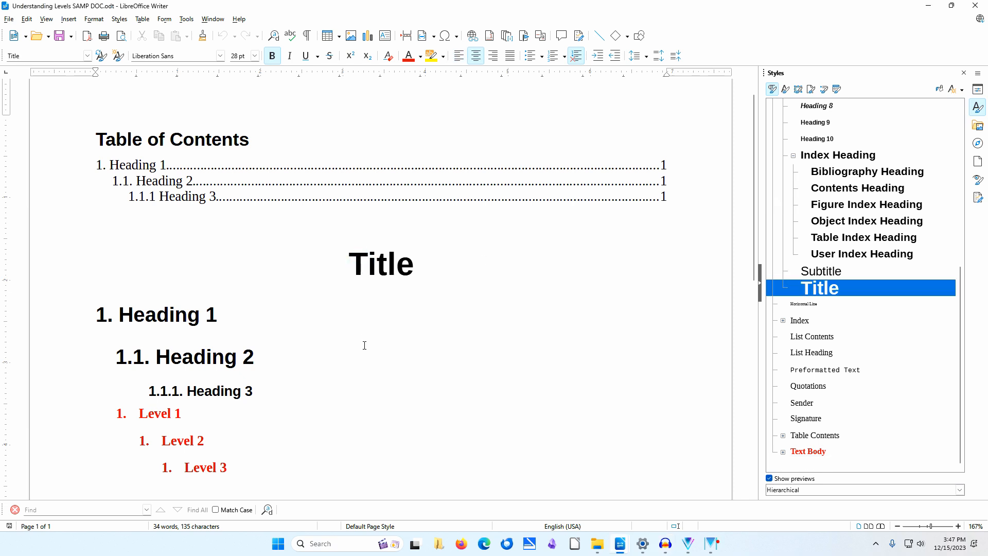
left_click(158, 316)
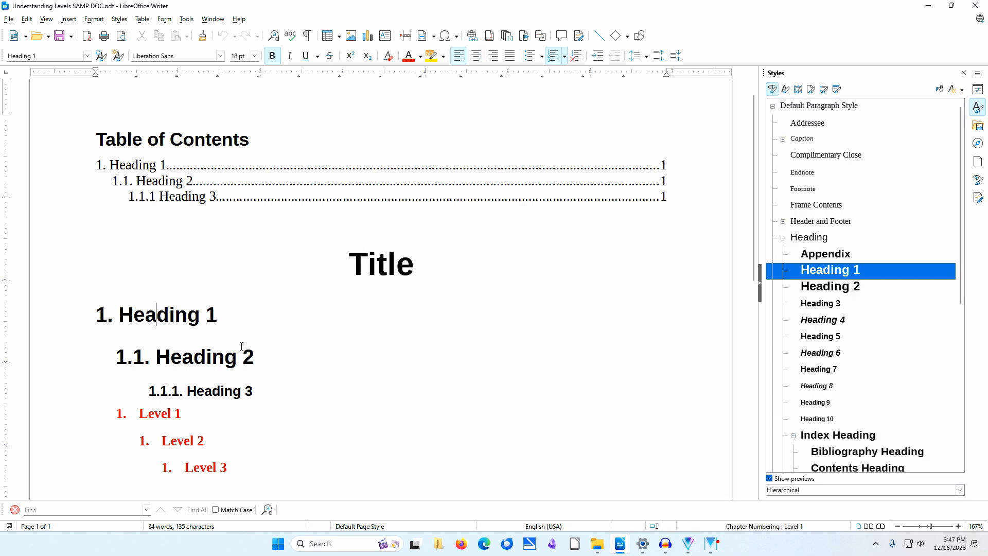
left_click(212, 357)
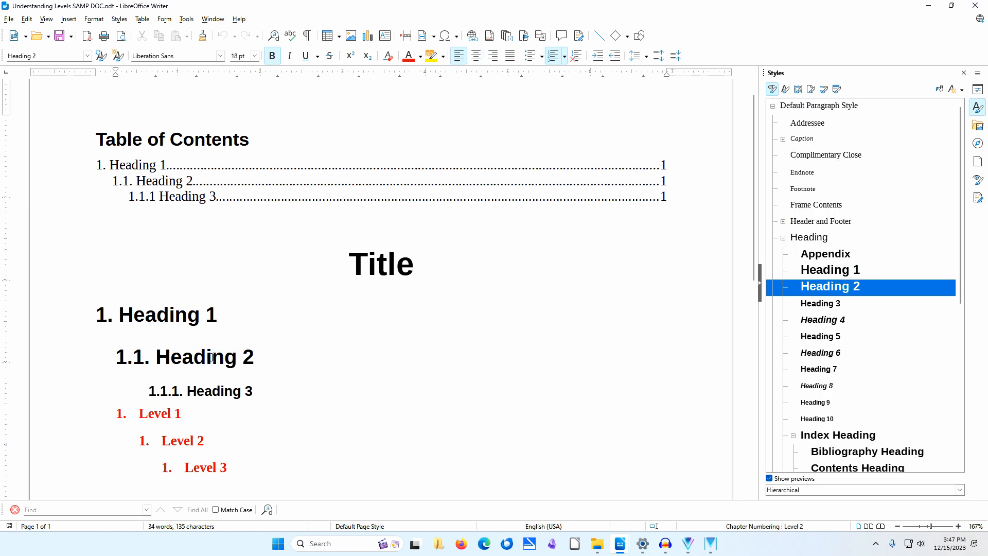
left_click(234, 393)
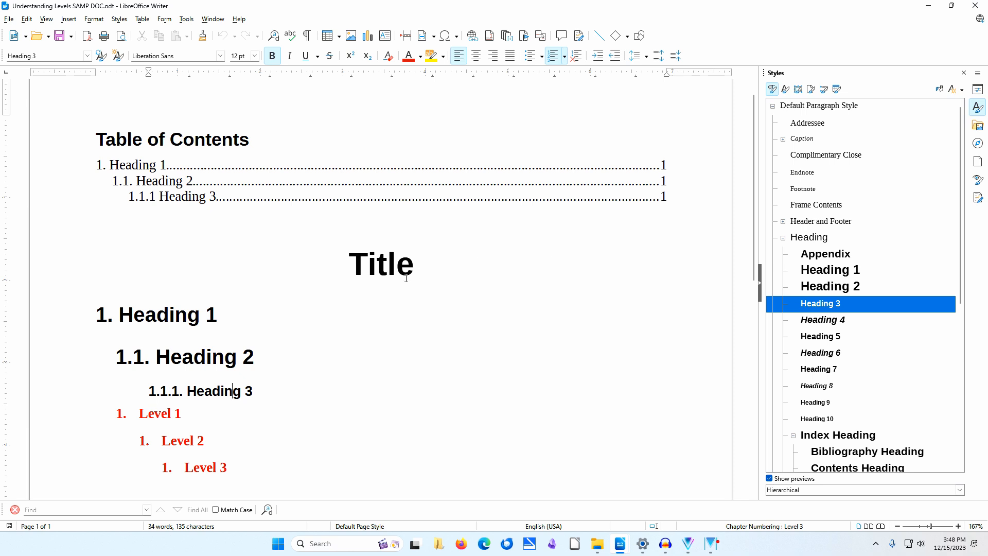
- Examine the table of contents' type settings and its assignment of levels to paragraph styles, then close without changes
right_click(264, 176)
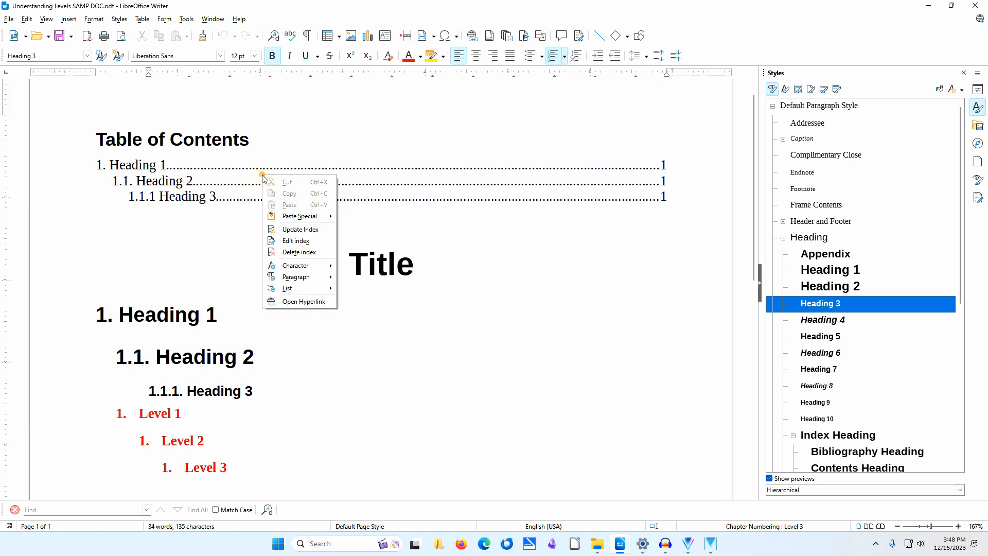
left_click(298, 241)
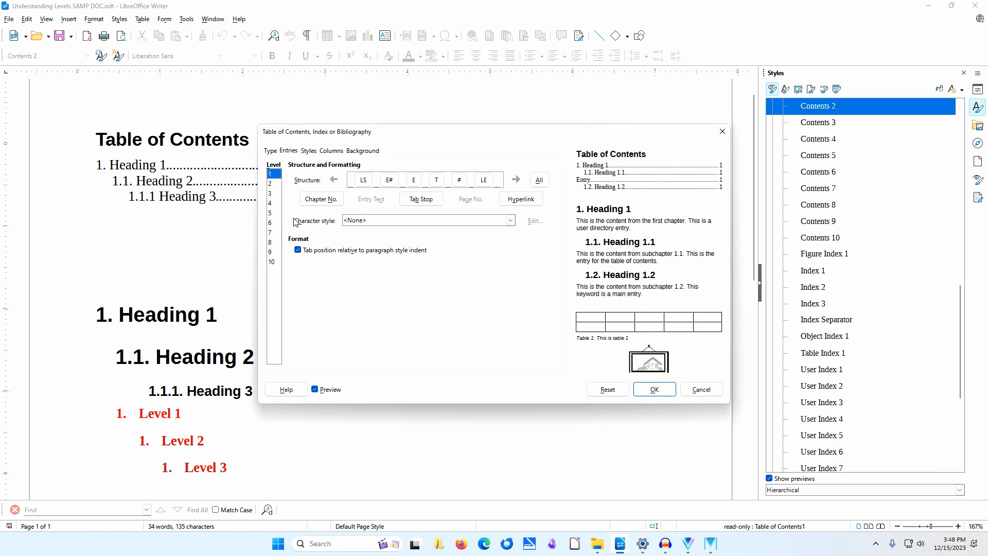
left_click(271, 151)
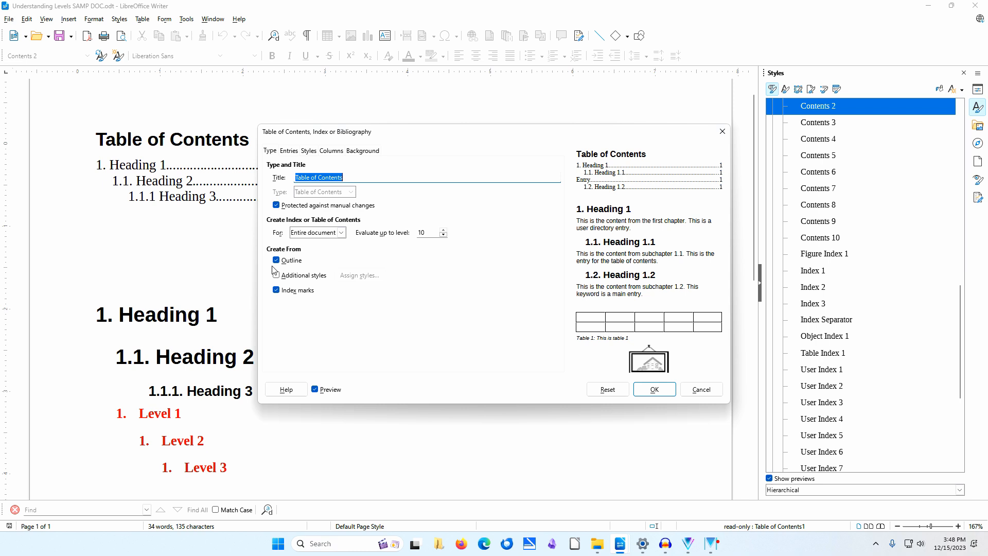
left_click(309, 151)
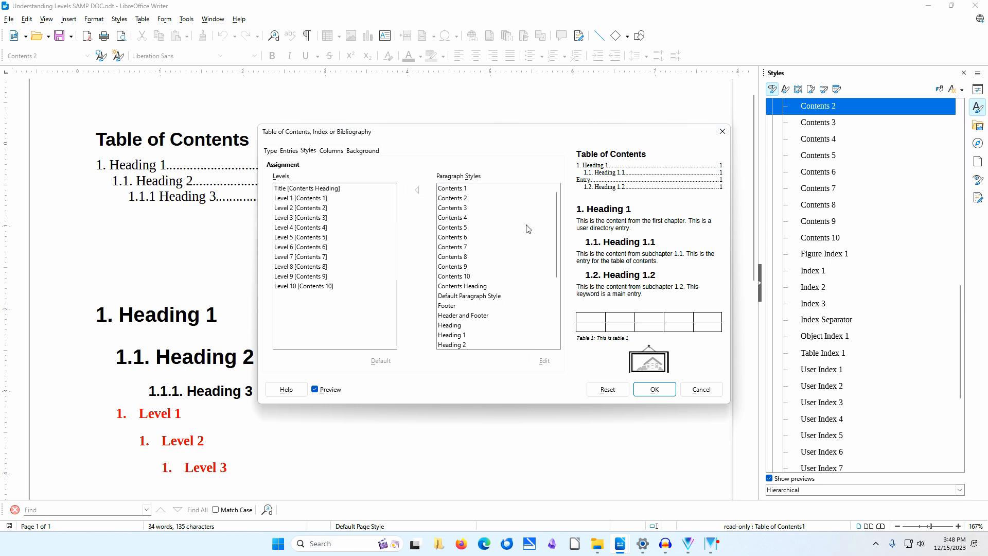
scroll(528, 229, "down", 1)
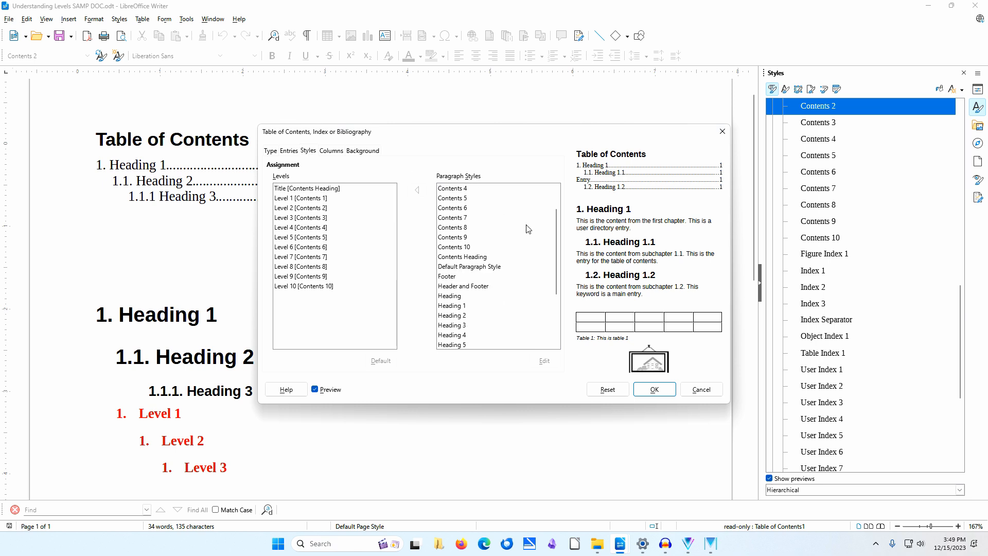
scroll(528, 229, "down", 1)
scroll(528, 228, "down", 1)
scroll(529, 229, "down", 1)
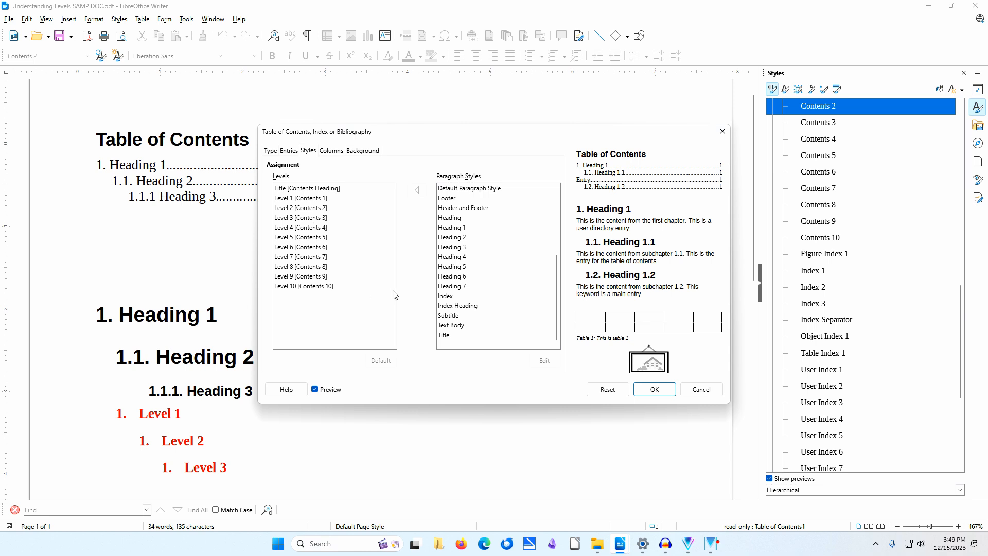
left_click(700, 388)
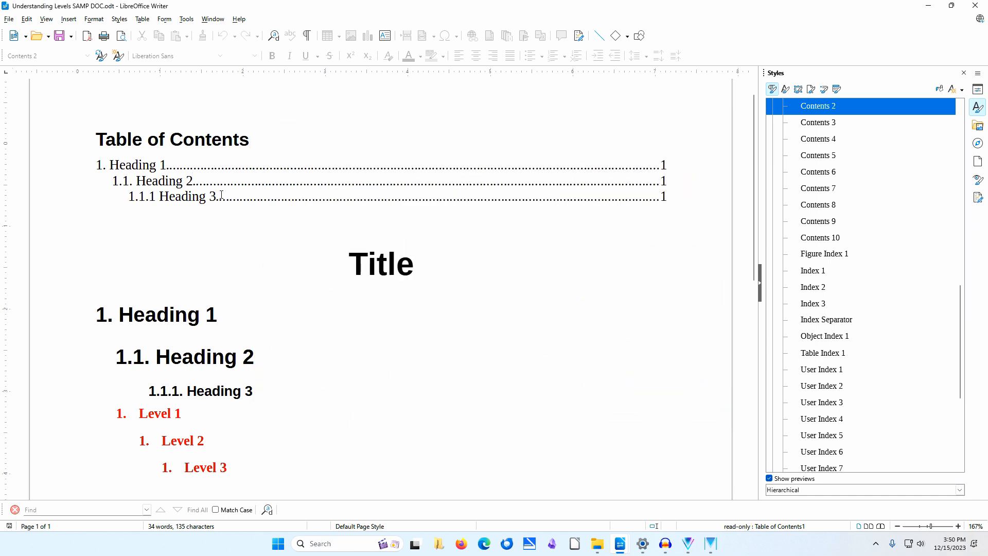
- Open the Contents Heading paragraph style of the table of contents title for modification and set its alignment to Center
left_click(199, 138)
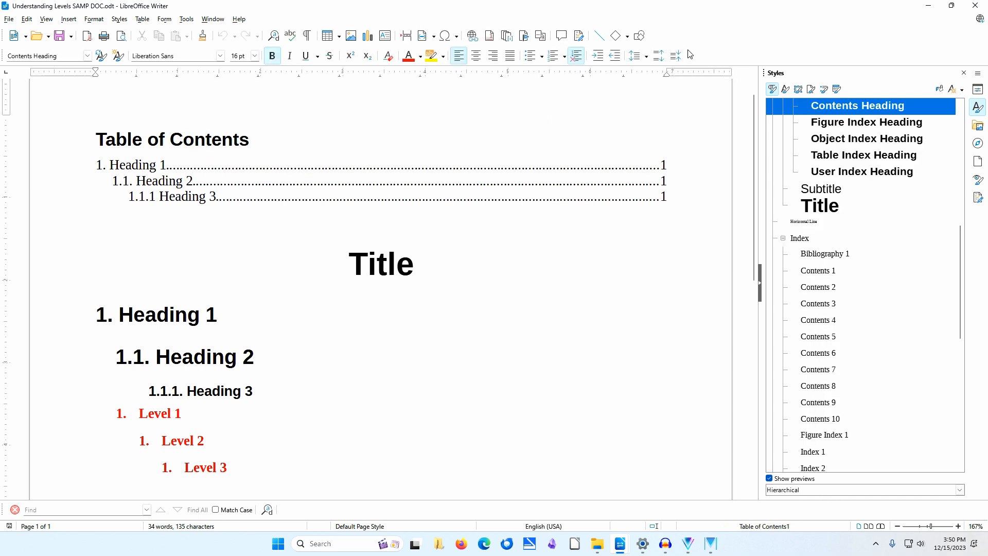
right_click(921, 104)
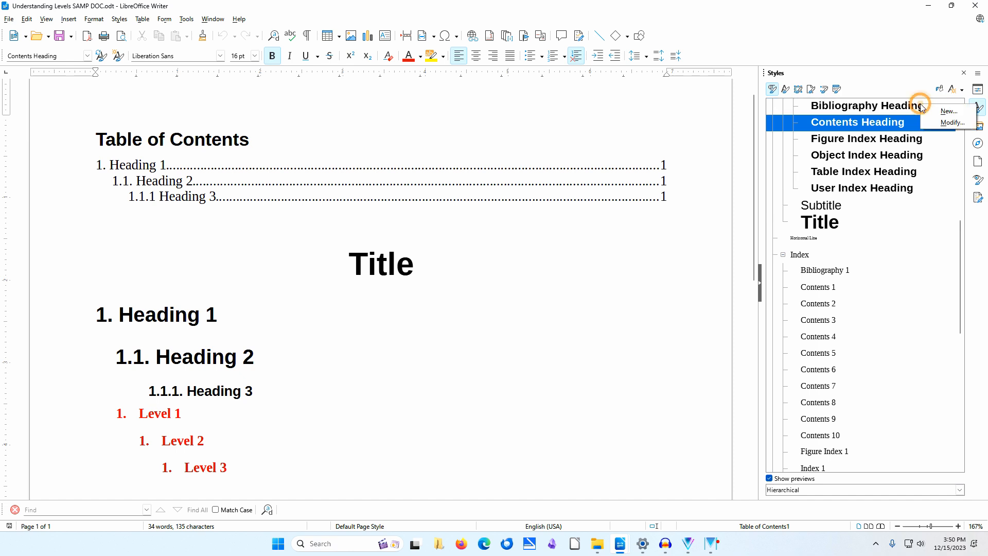
left_click(940, 124)
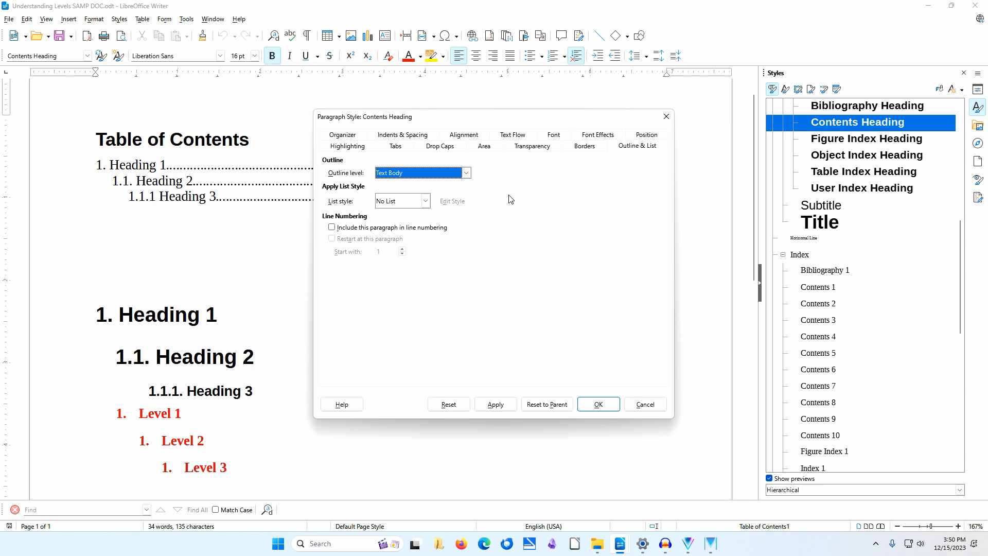
left_click(471, 135)
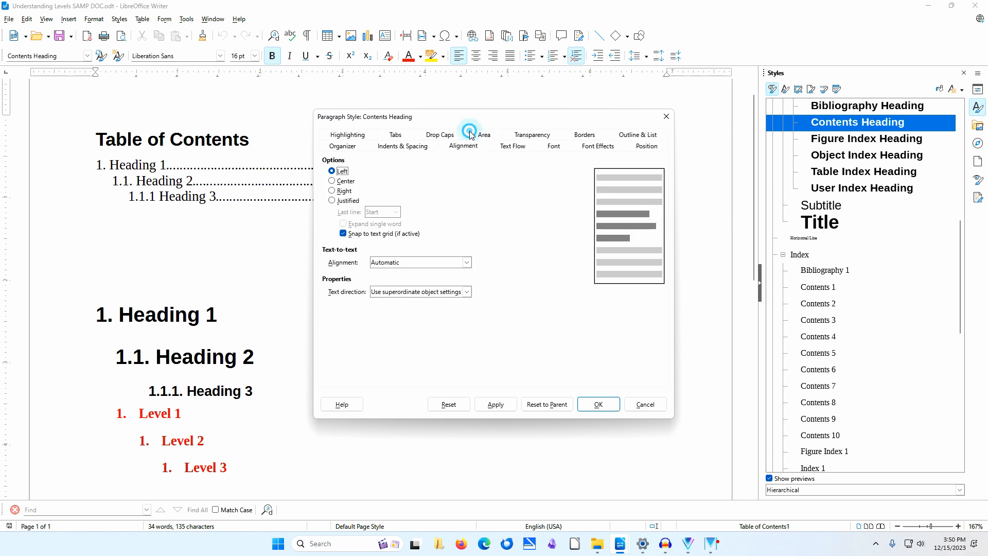
left_click(348, 181)
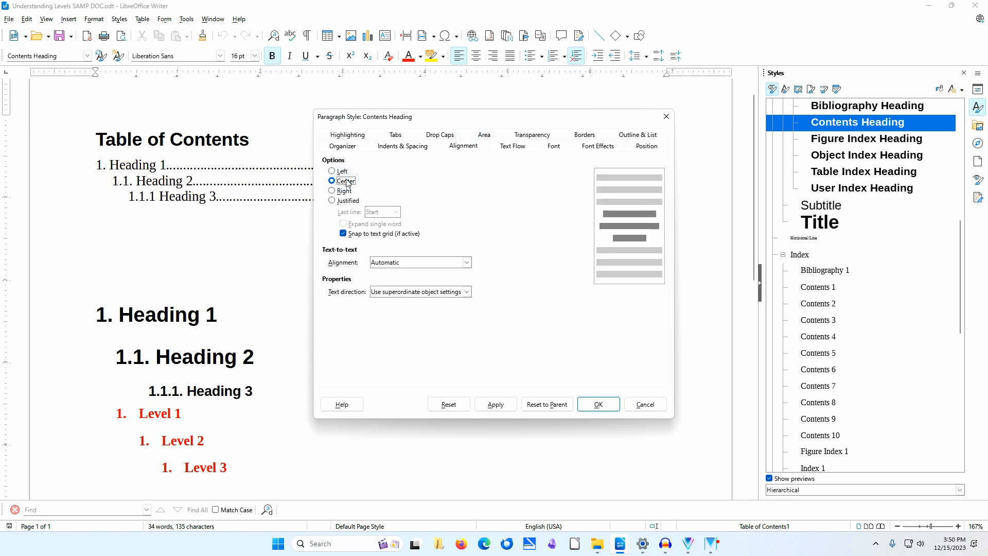
- Set the Contents Heading style's font size to 20 pt and font color to Dark Blue 1, and apply the changes
left_click(552, 147)
left_click(658, 281)
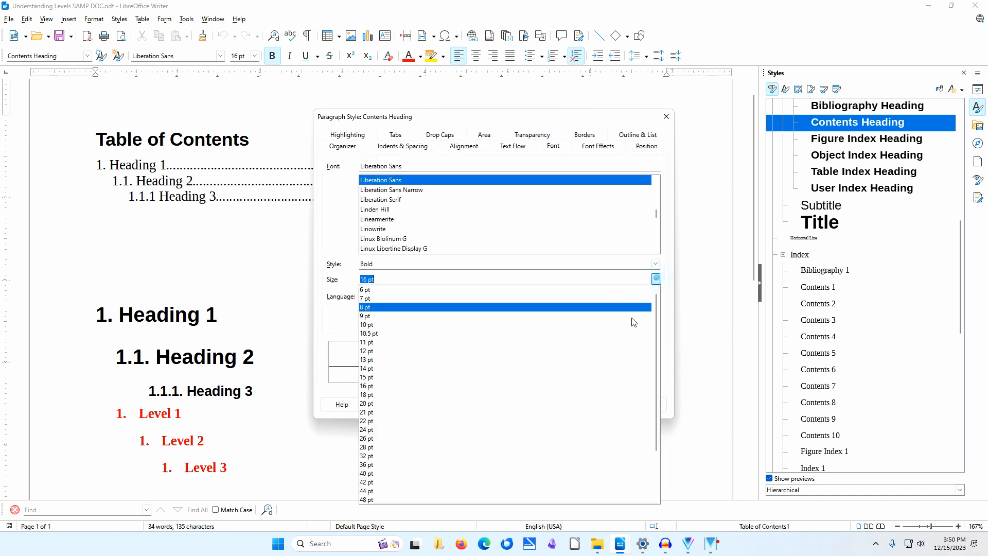
left_click(463, 410)
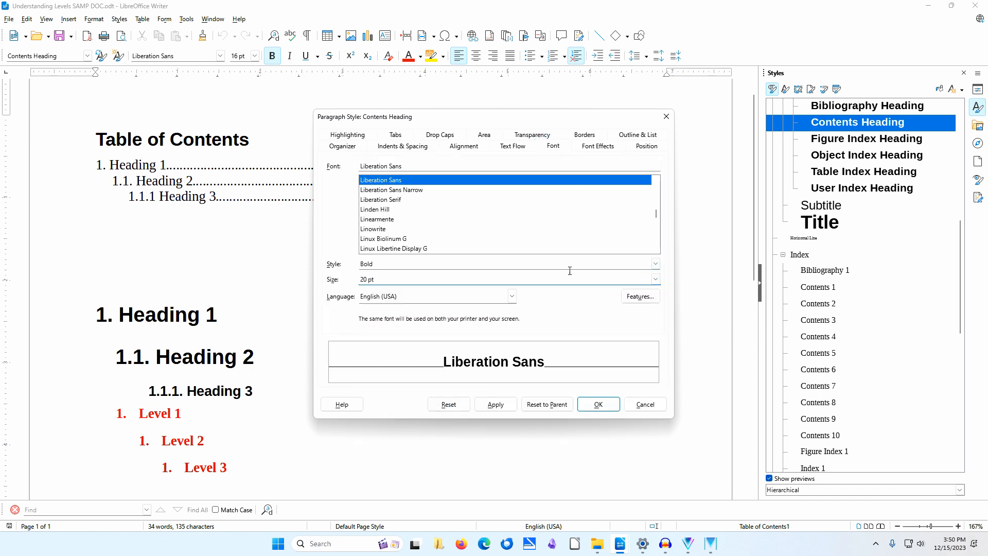
left_click(601, 147)
left_click(448, 175)
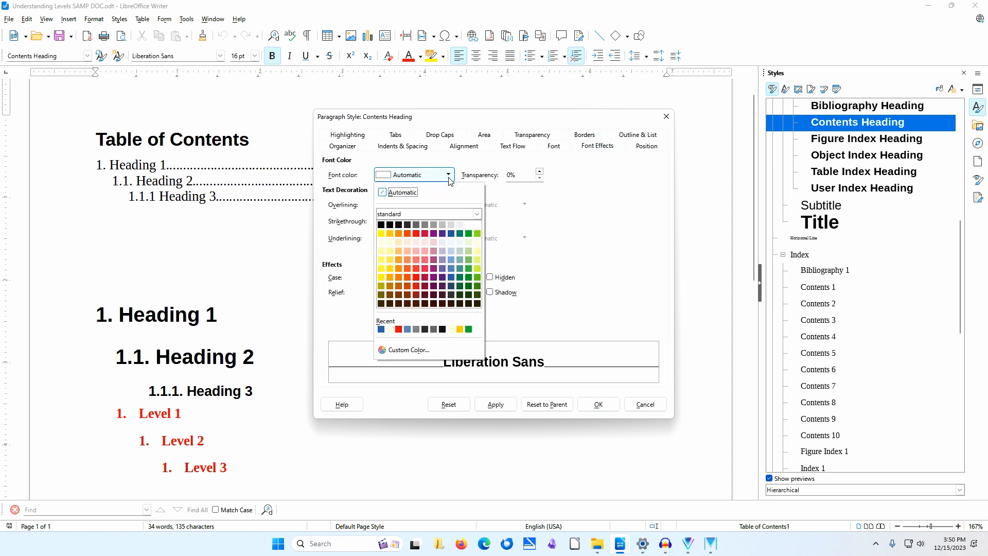
left_click(450, 277)
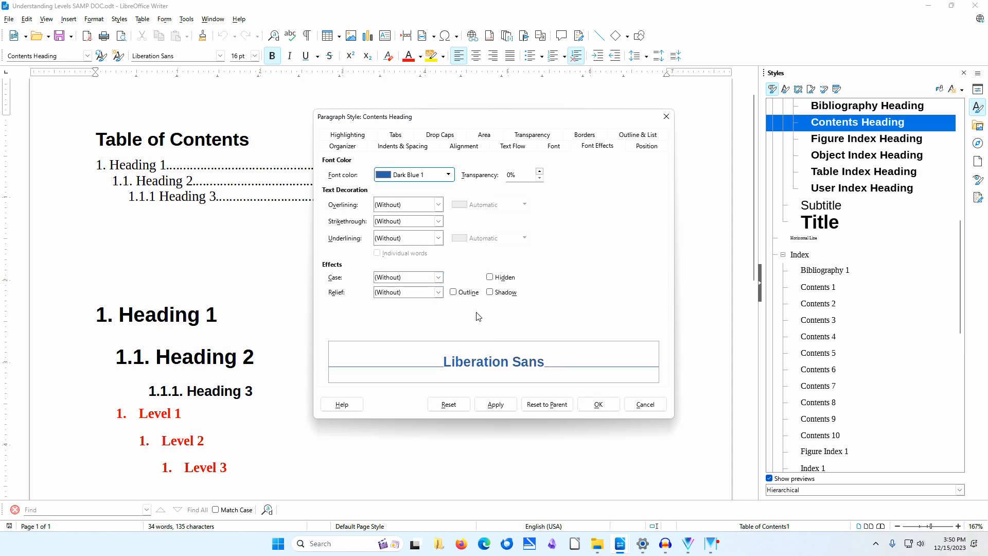
left_click(608, 409)
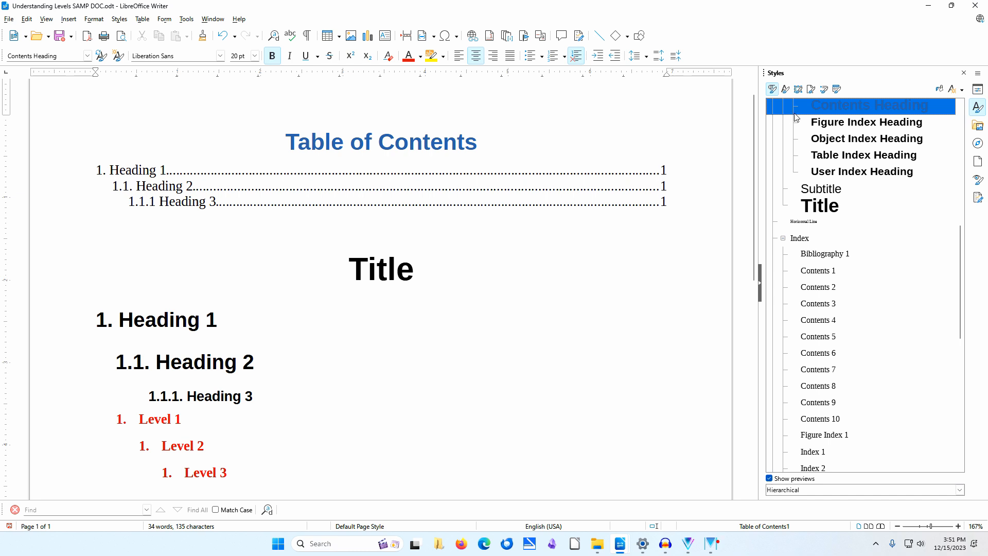
- Examine the position and customization settings for the levels of the Numbering 123 list style, then close without changes
left_click(824, 89)
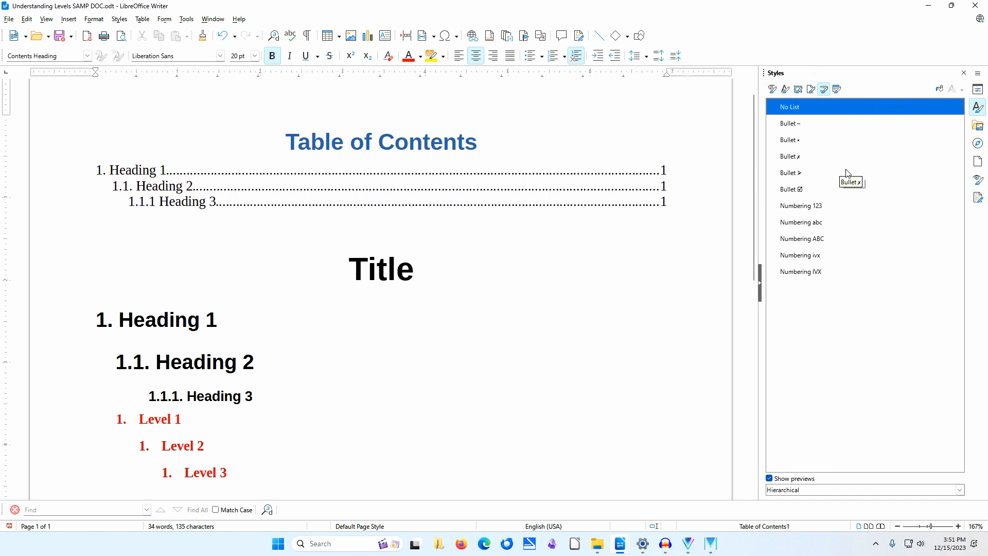
left_click(835, 207)
right_click(835, 207)
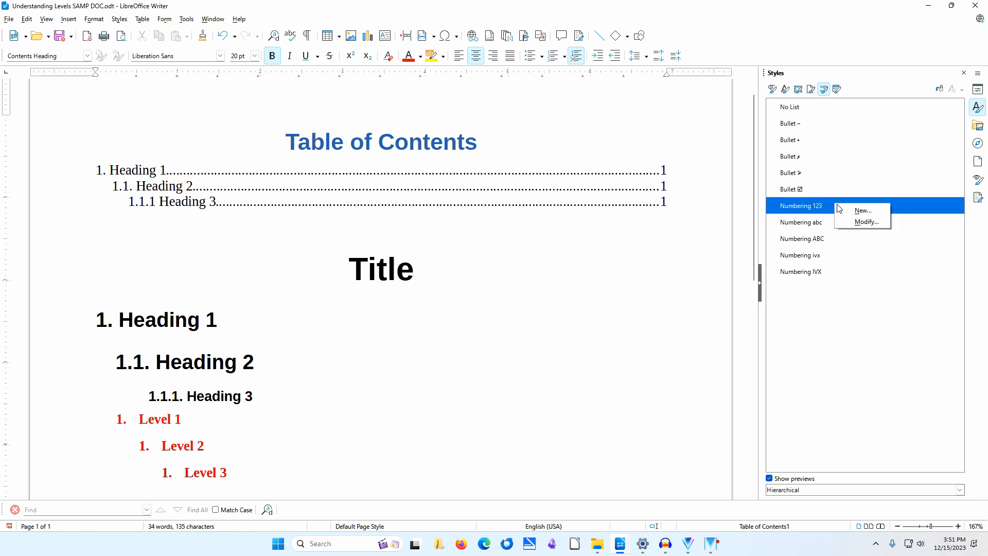
left_click(857, 223)
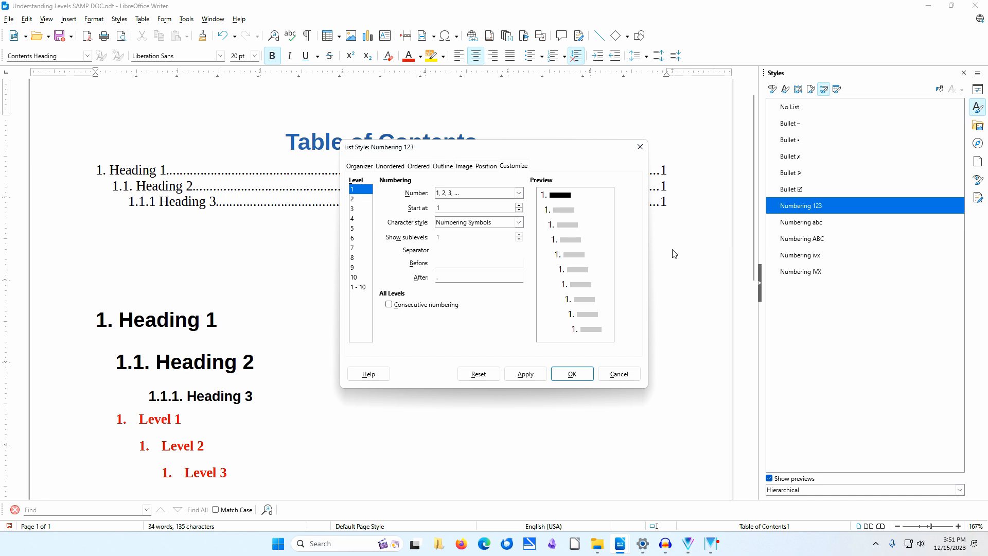
left_click(486, 167)
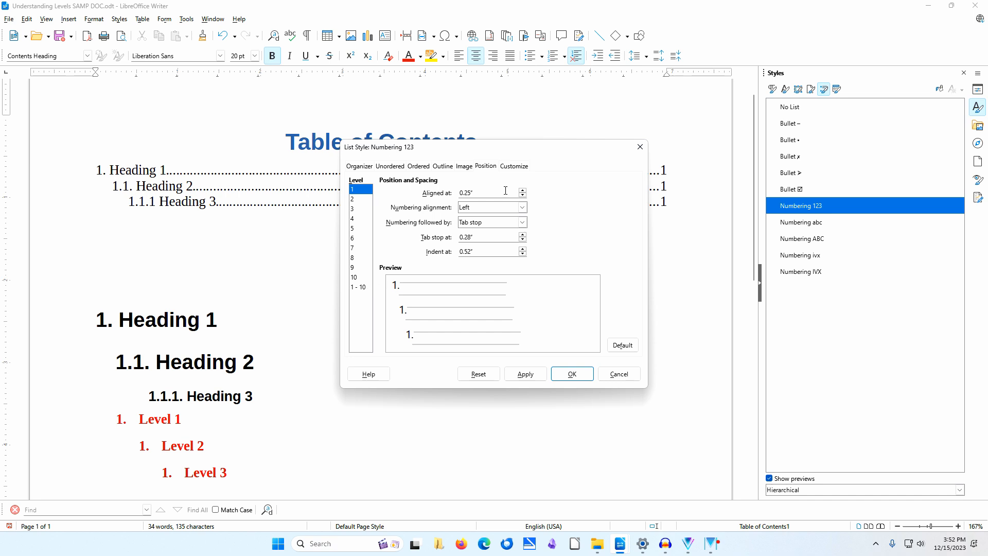
left_click(514, 167)
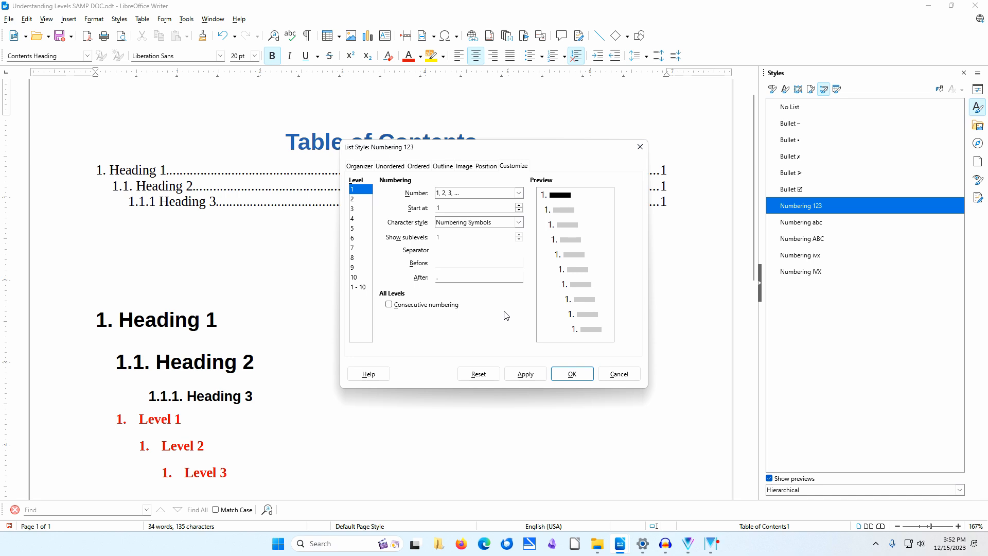
left_click(619, 375)
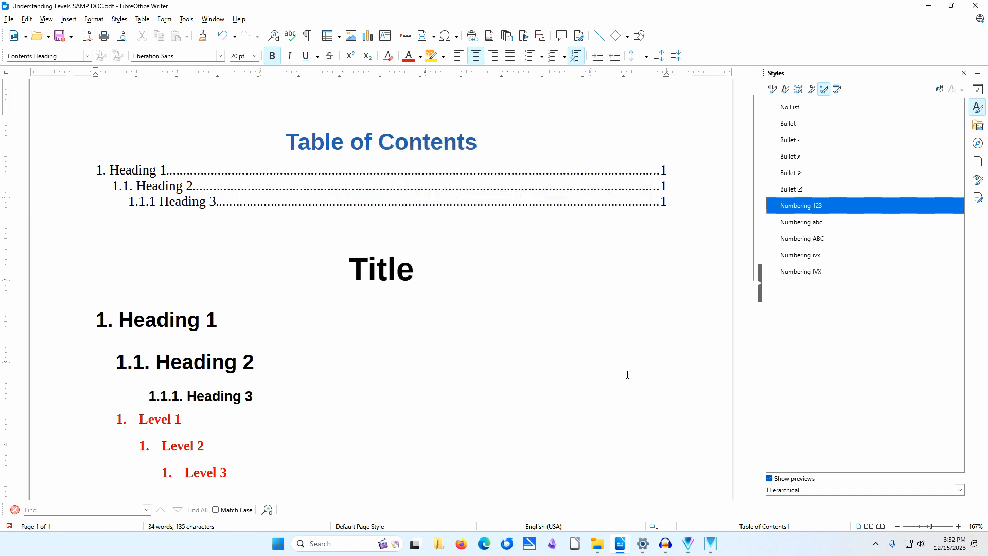
- Examine the outline level choices in the Text Body paragraph style, then close without changes
left_click(773, 90)
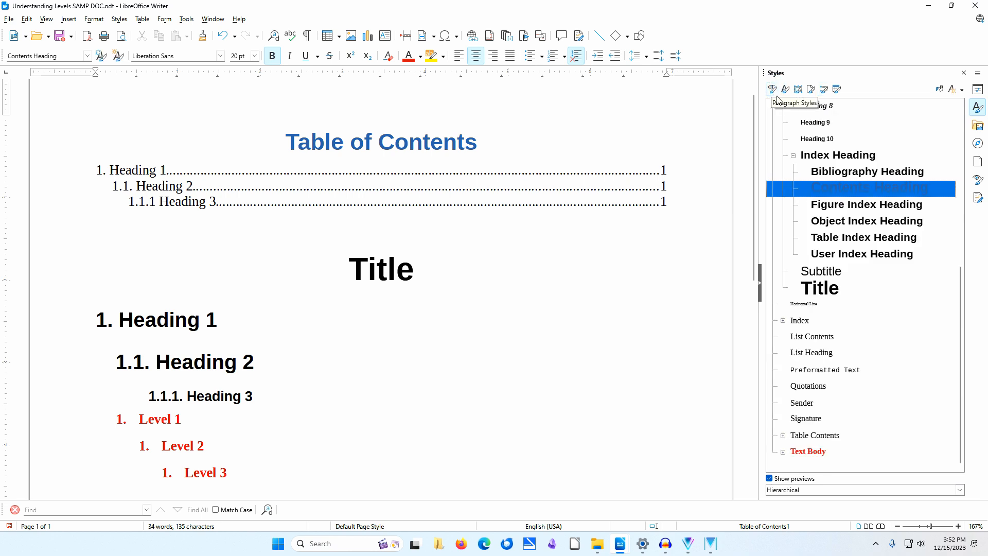
left_click(845, 451)
right_click(846, 448)
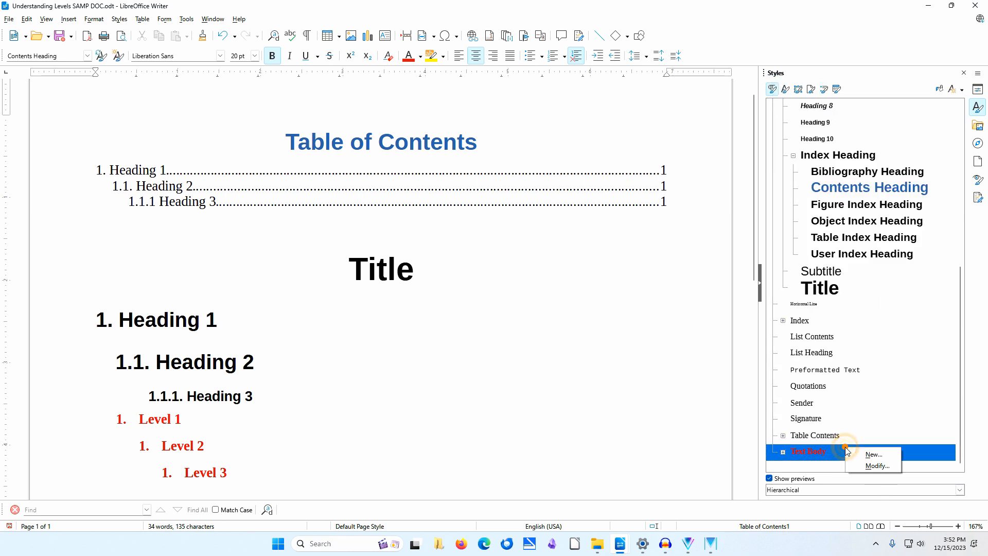
left_click(879, 467)
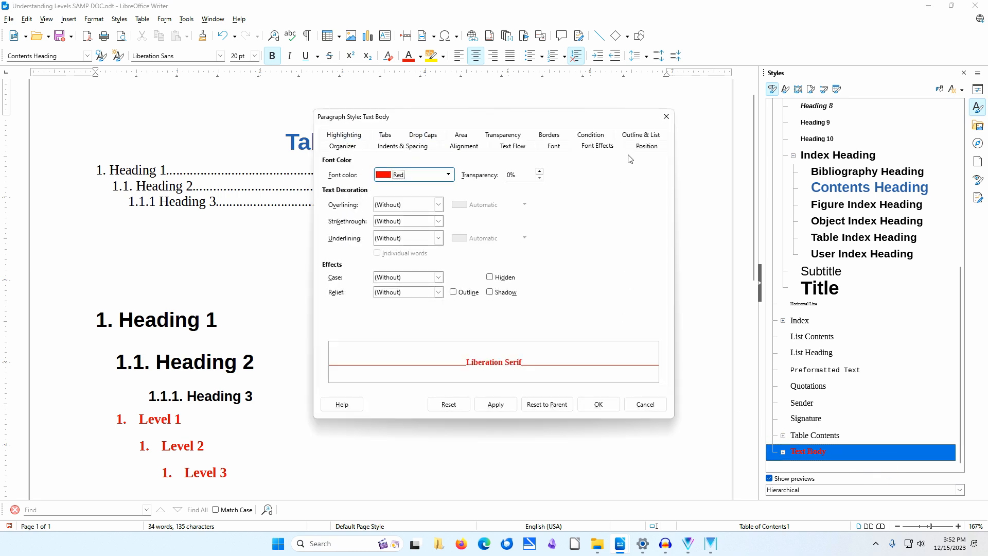
left_click(640, 135)
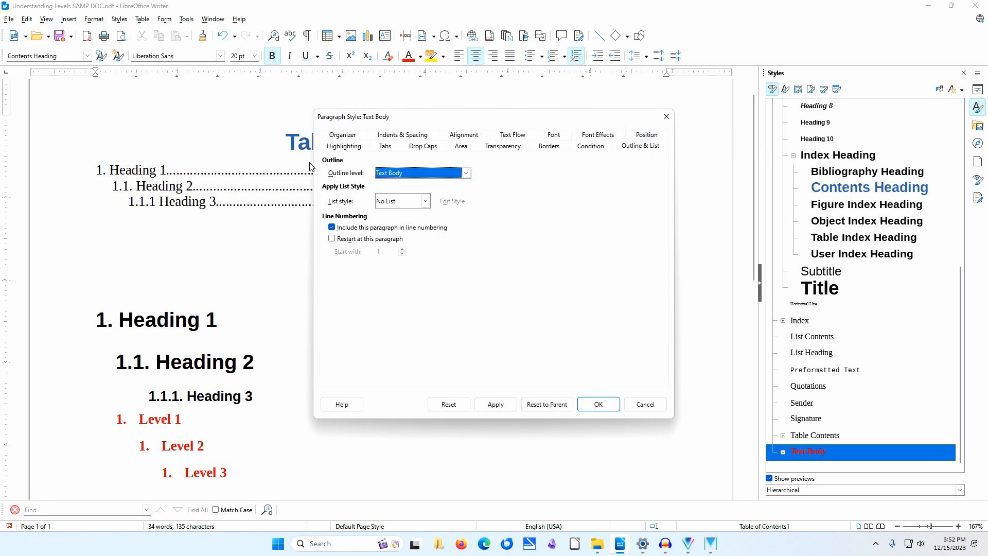
left_click(467, 175)
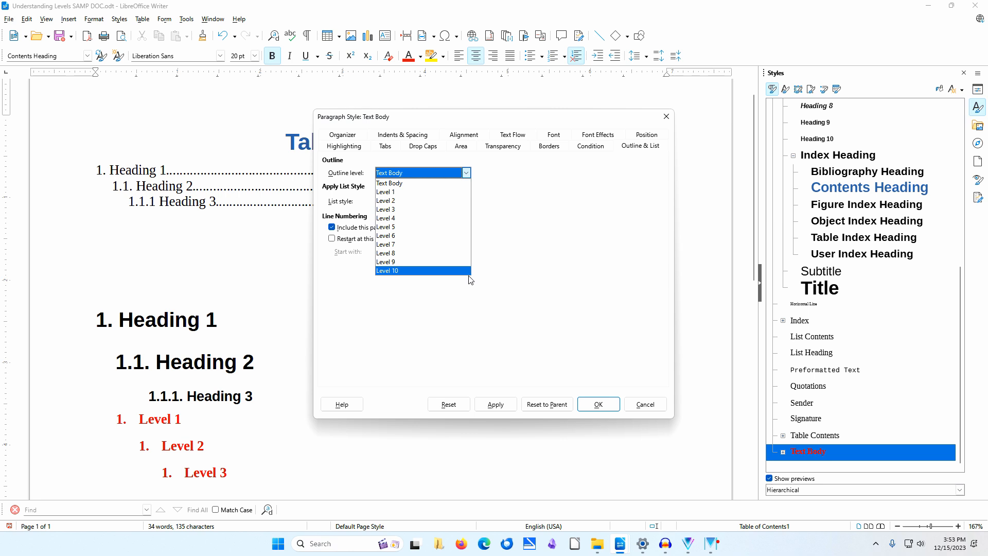
left_click(503, 185)
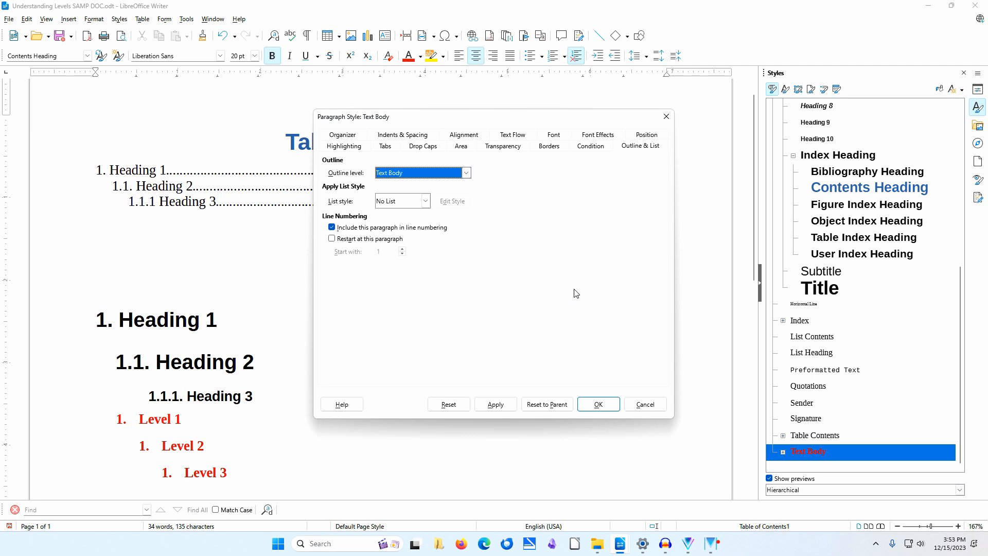
left_click(645, 404)
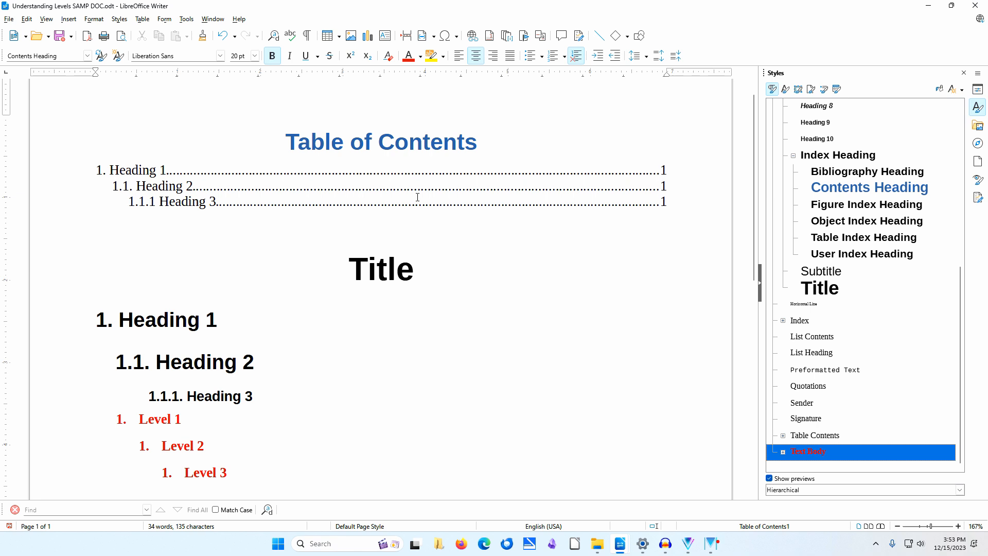
- Examine the type and level entry structure settings of the table of contents, and close them without changes
right_click(396, 185)
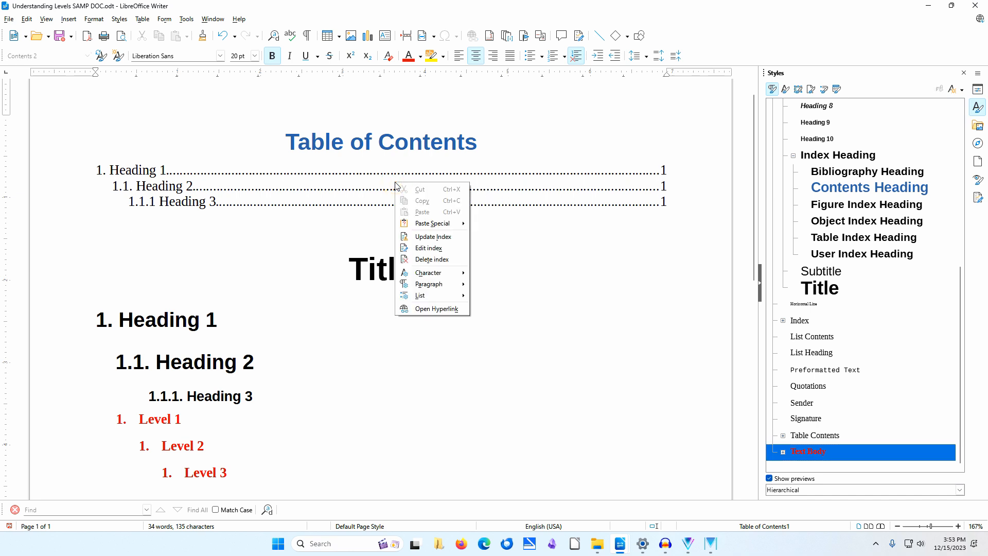
left_click(444, 252)
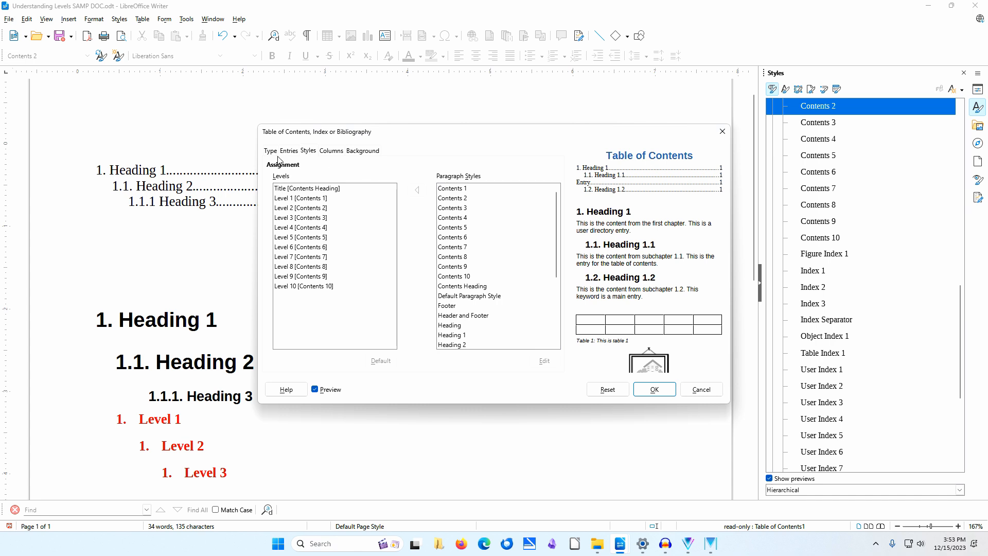
left_click(273, 153)
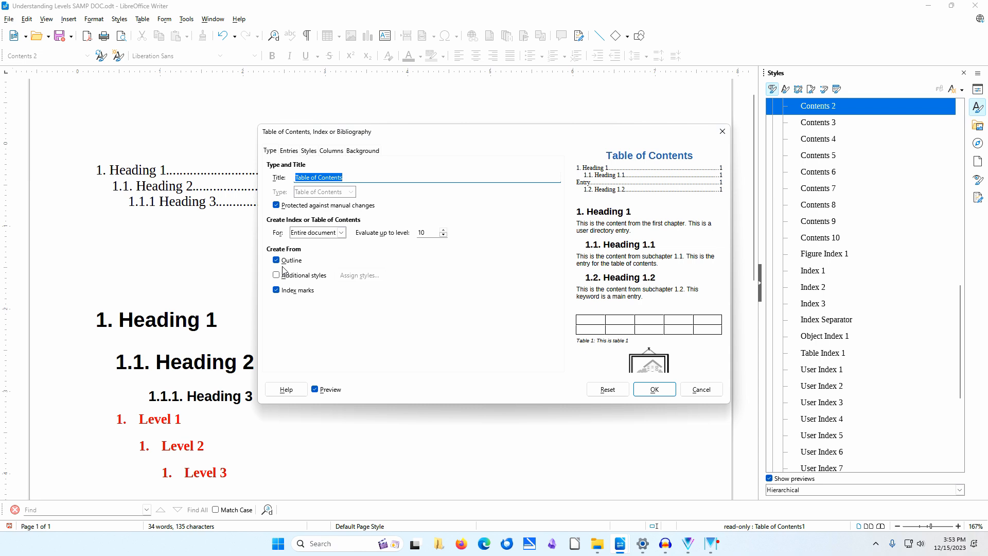
left_click(290, 151)
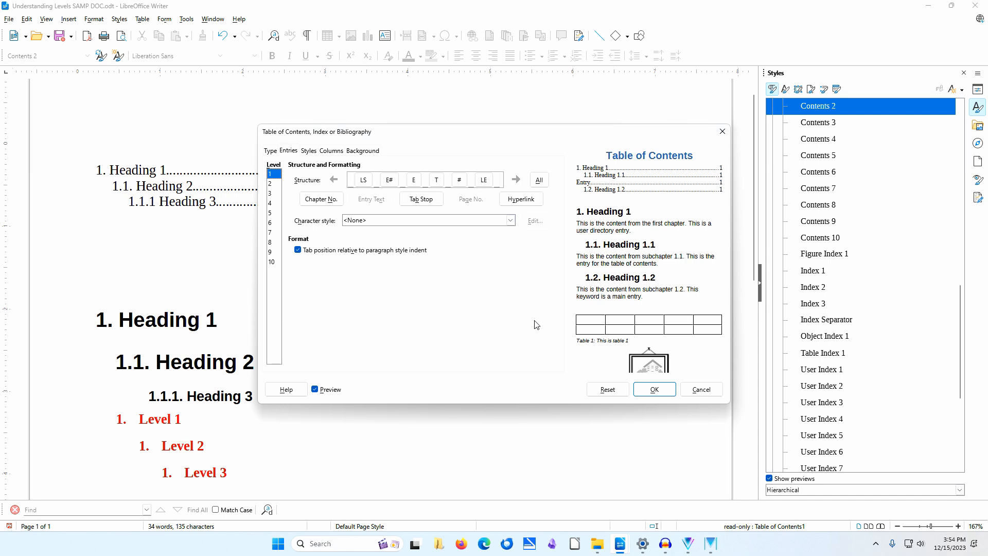
left_click(702, 391)
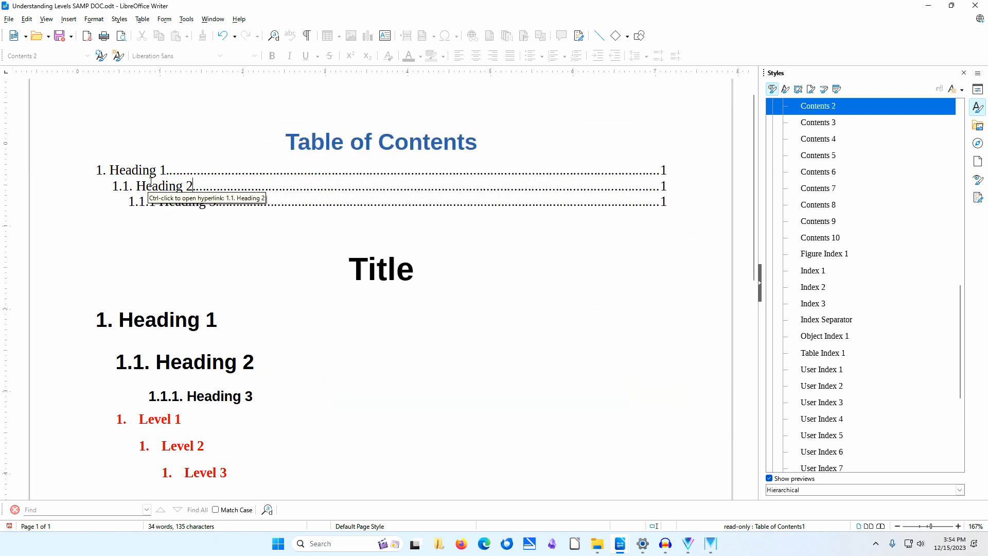
- Open the Chapter Numbering settings and examine the numbering and position options for level 1
left_click(184, 20)
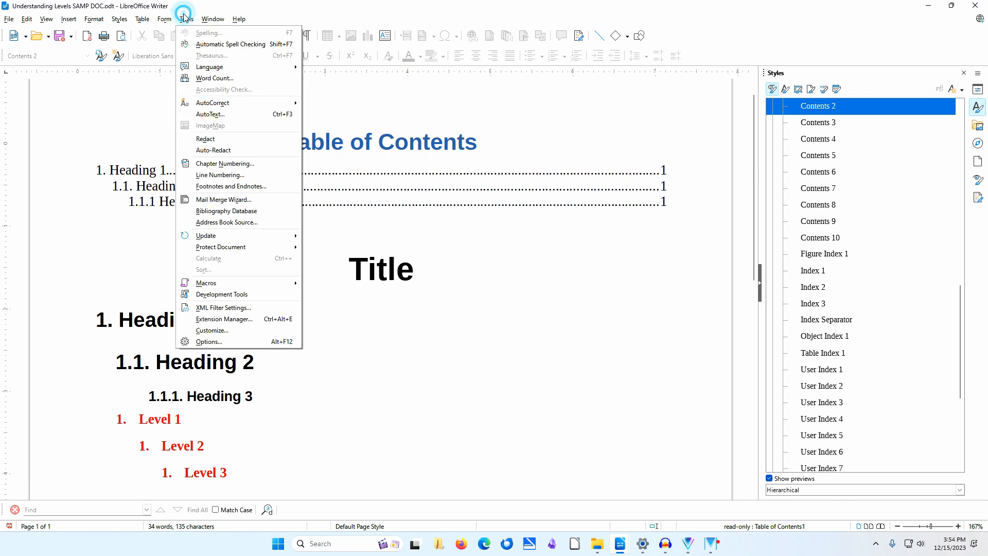
left_click(268, 166)
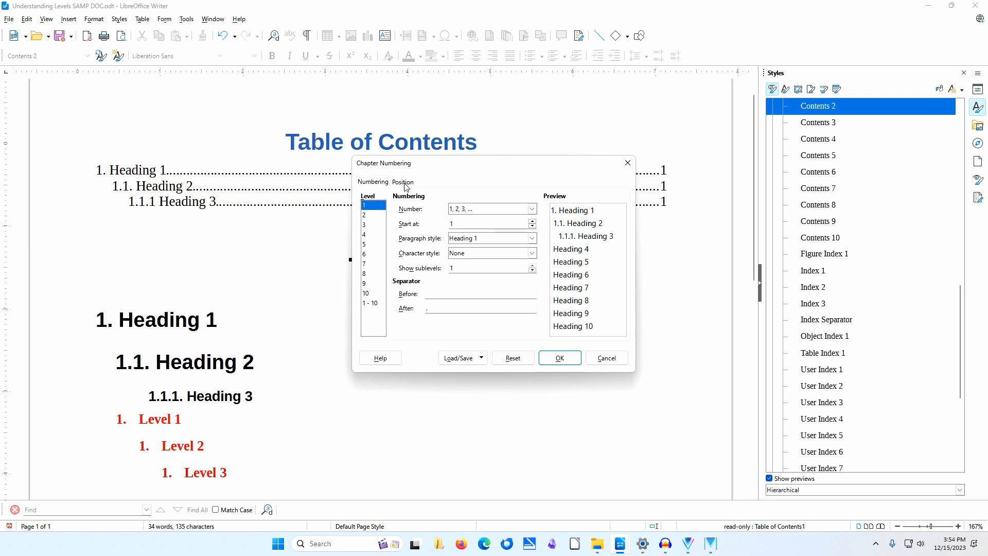
left_click(406, 181)
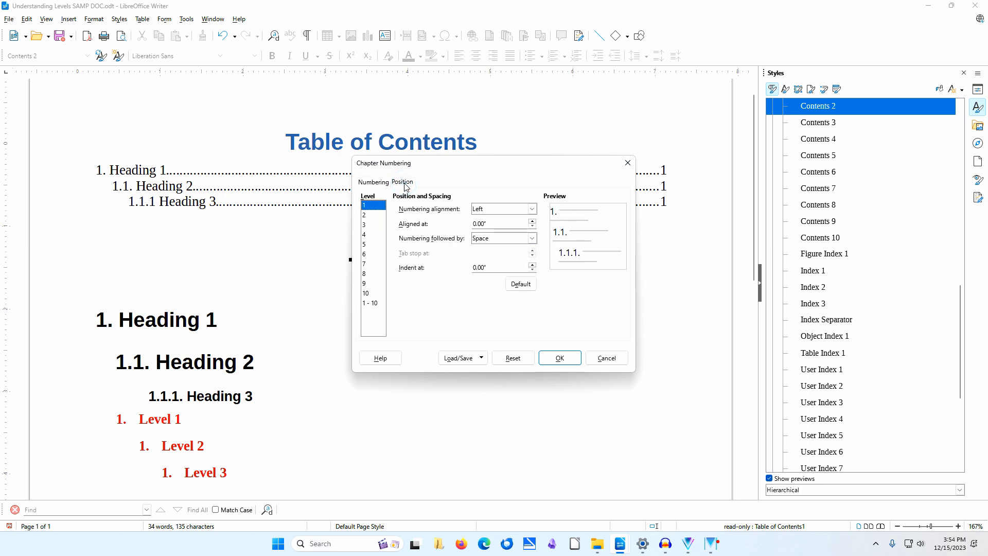
left_click(373, 183)
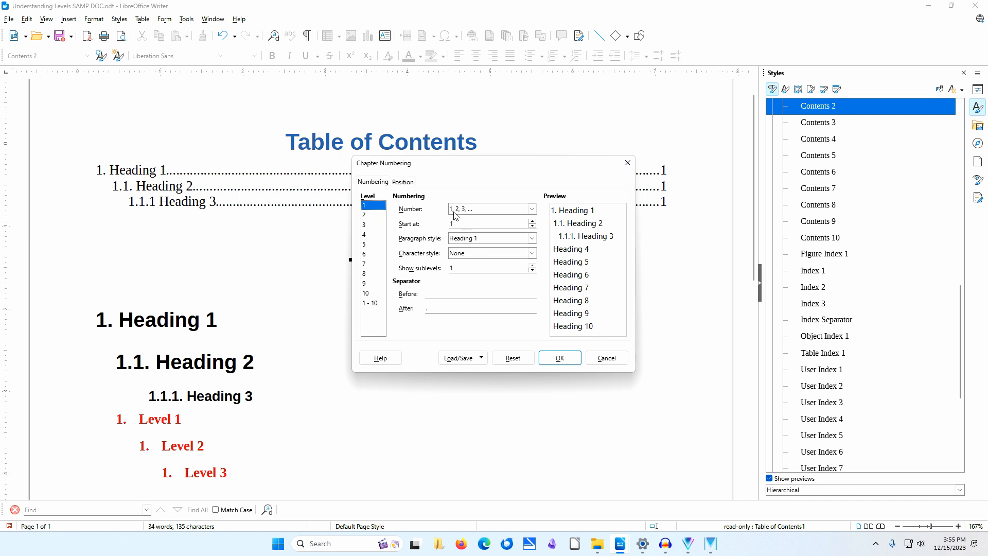
- Set level 1 chapter numbering to None with an empty After separator, and update the table of contents
left_click(533, 209)
left_click(484, 212)
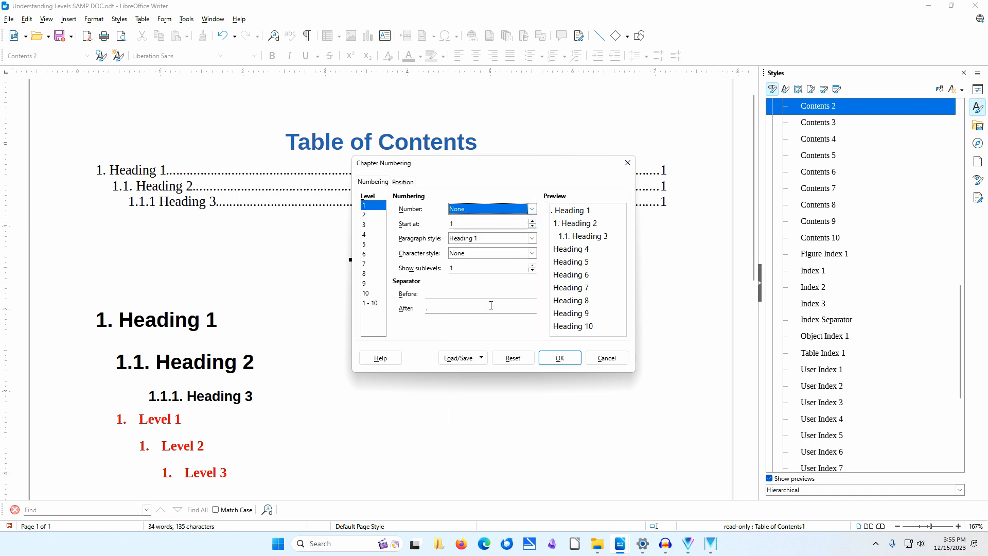
left_click(438, 309)
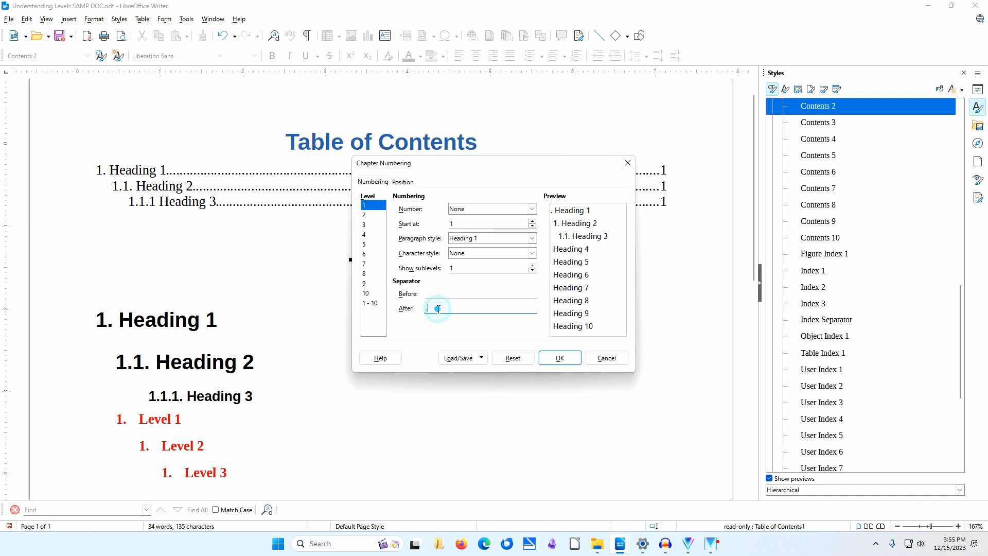
key("BackSpace")
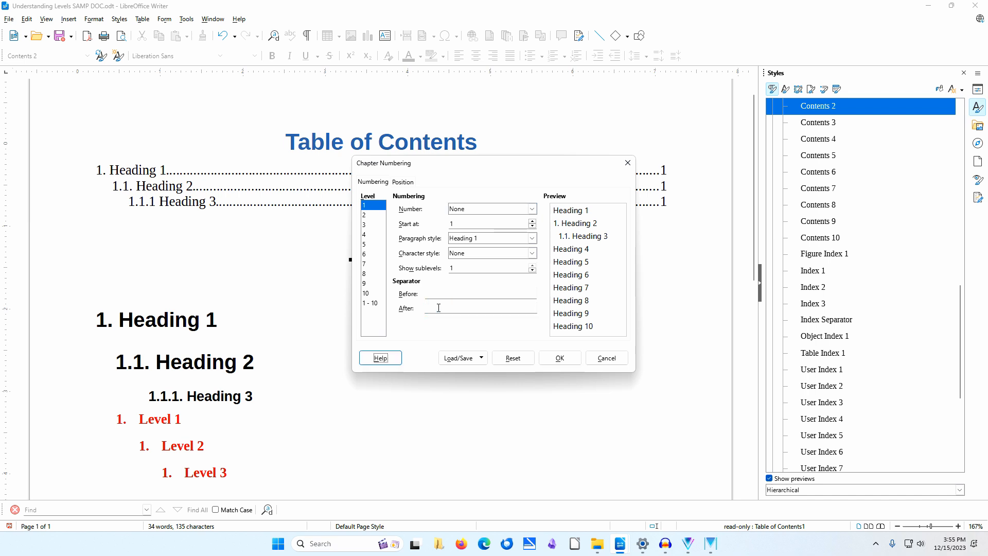
left_click(547, 360)
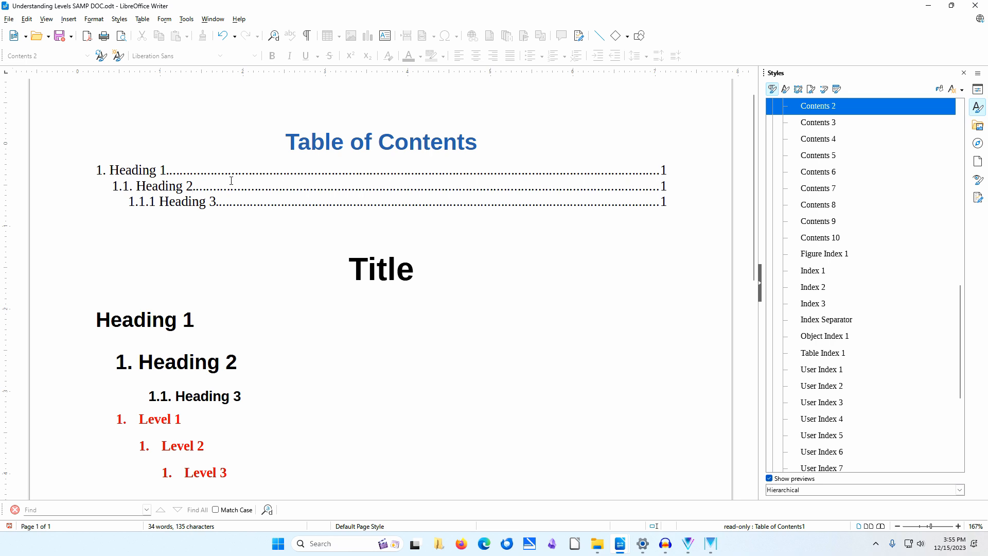
right_click(231, 181)
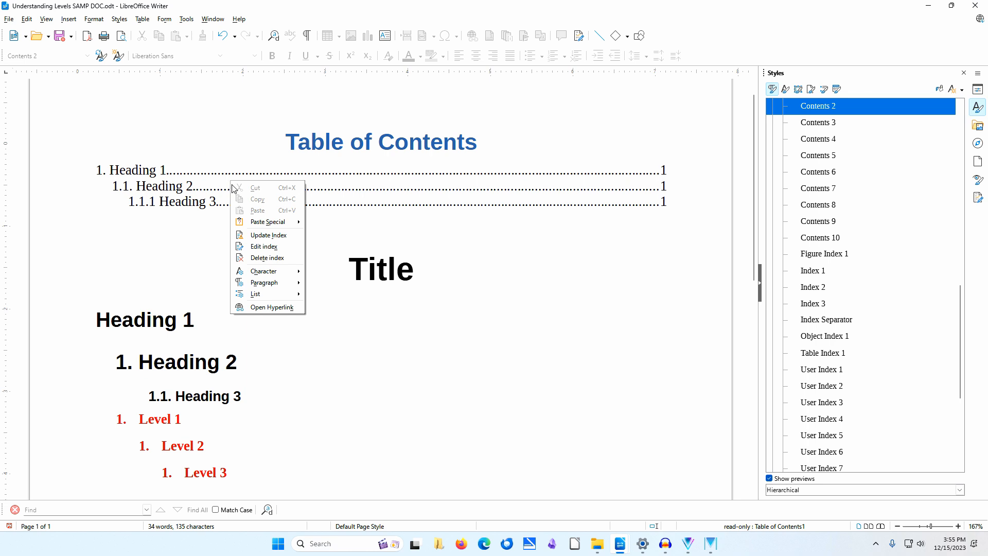
left_click(267, 235)
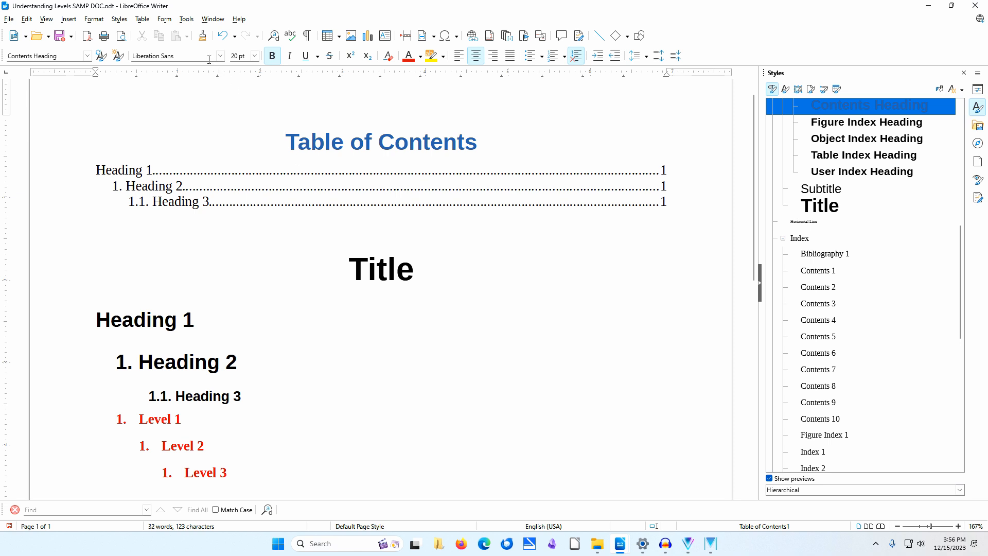
- Set level 1 chapter numbering to "1, 2, 3, ..." with a period as the After separator, and update the table of contents
left_click(187, 20)
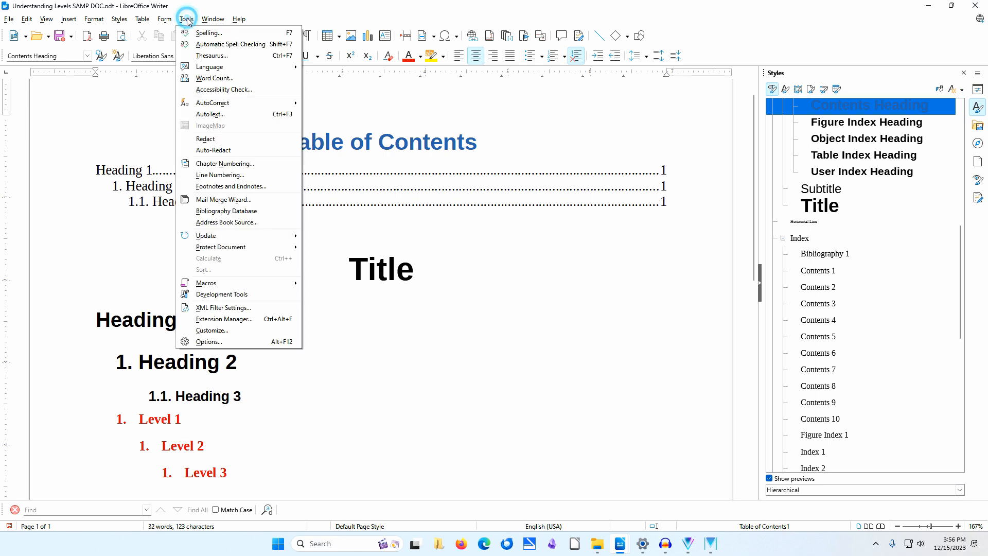
left_click(237, 164)
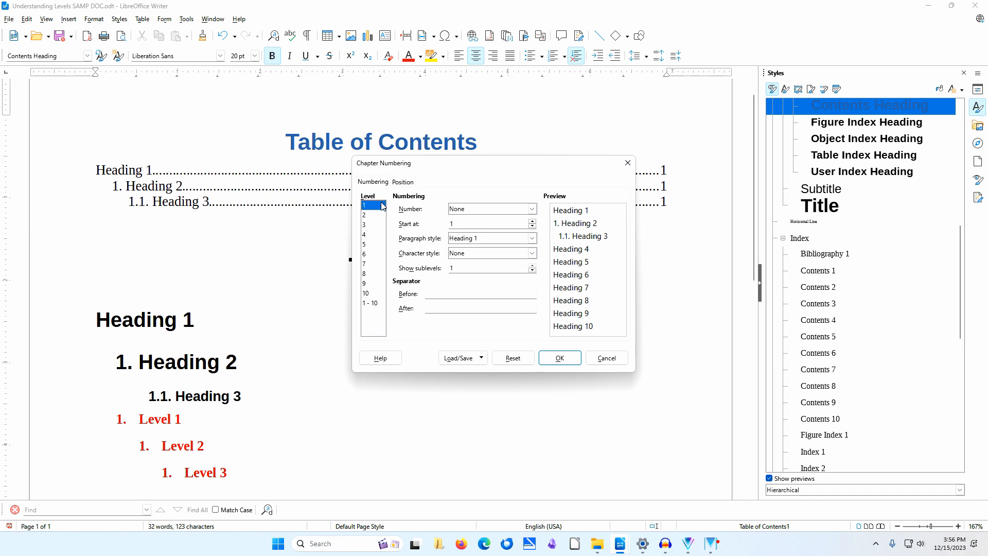
left_click(533, 209)
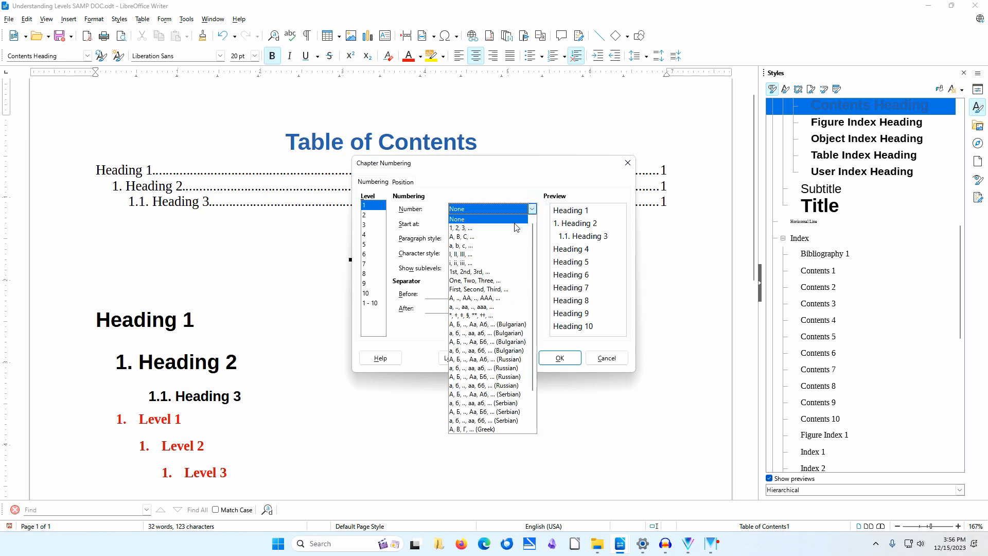
left_click(512, 220)
left_click(462, 308)
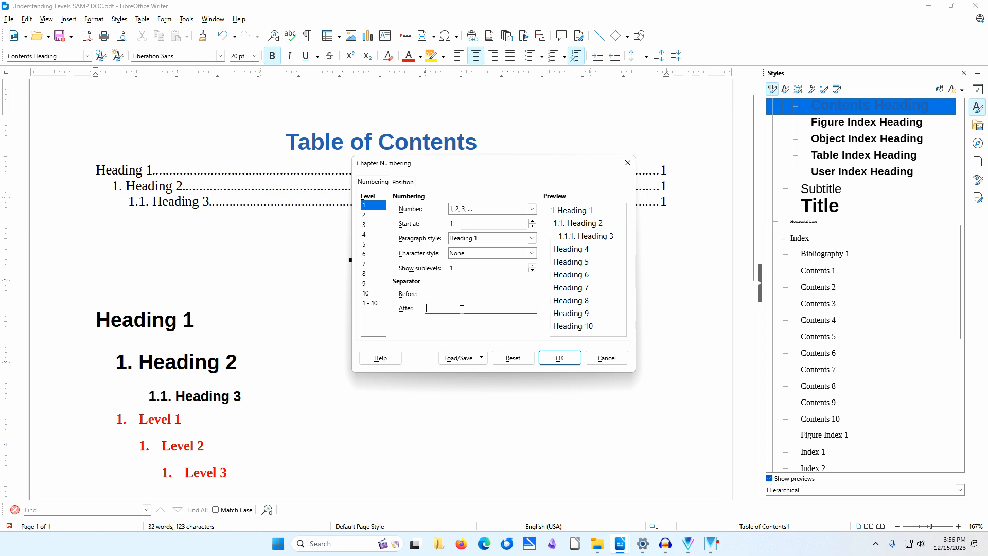
type(".")
key("Tab")
left_click(560, 357)
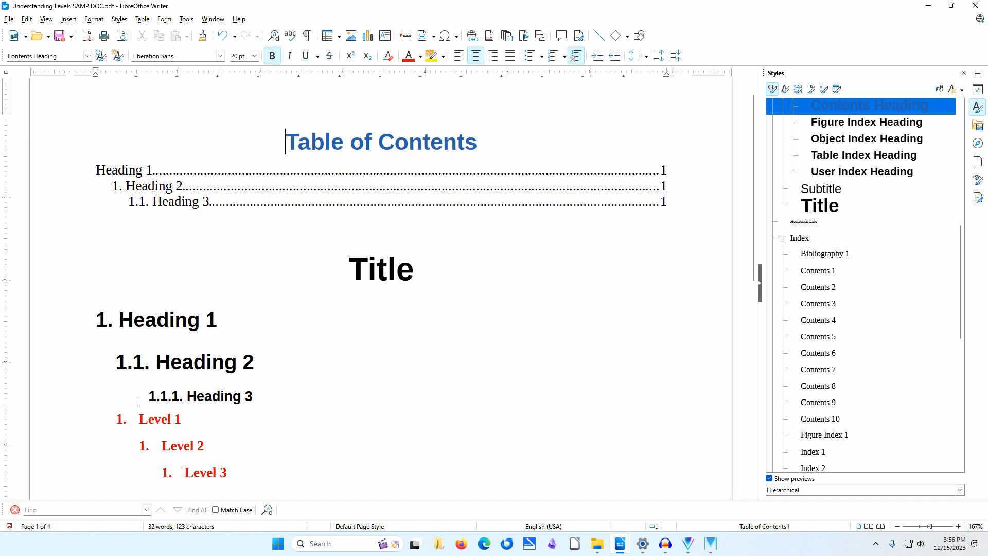
right_click(257, 181)
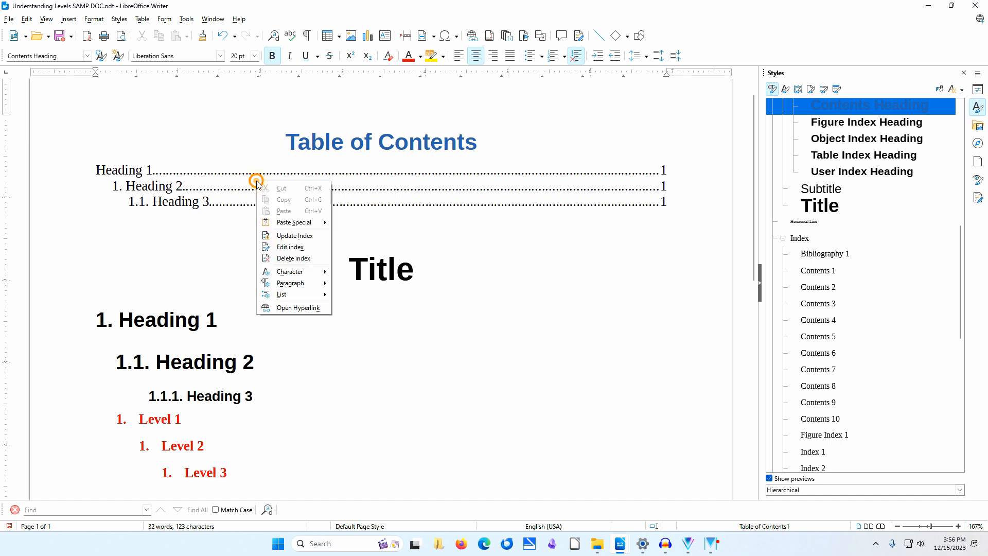
left_click(310, 237)
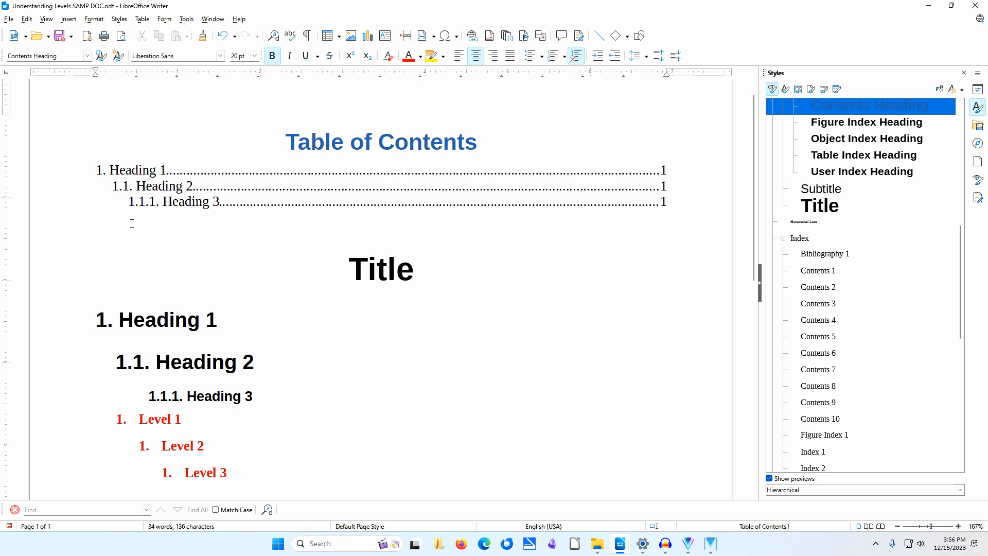
- Remove the chapter number element (E#) from the level 1 entry structure of the table of contents and apply the change
right_click(302, 184)
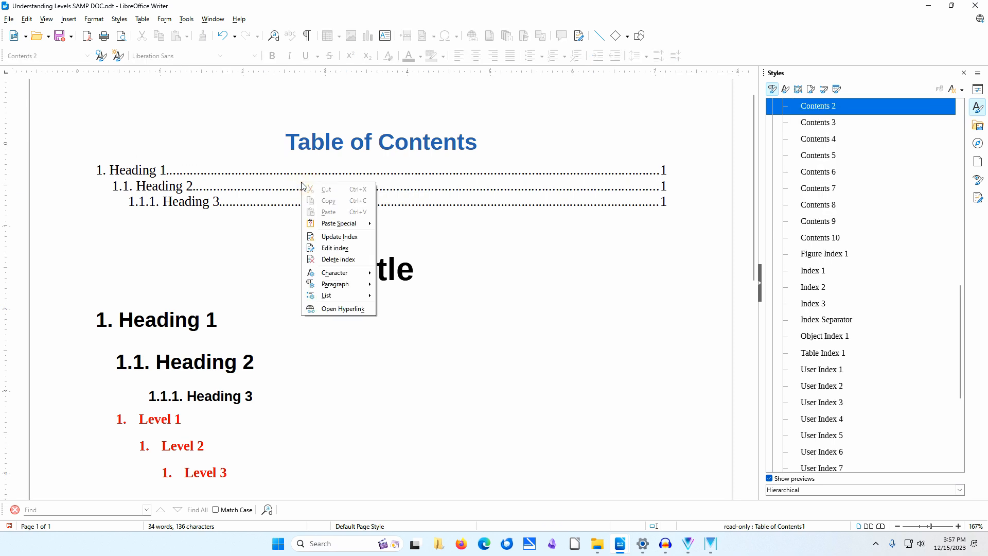
left_click(358, 250)
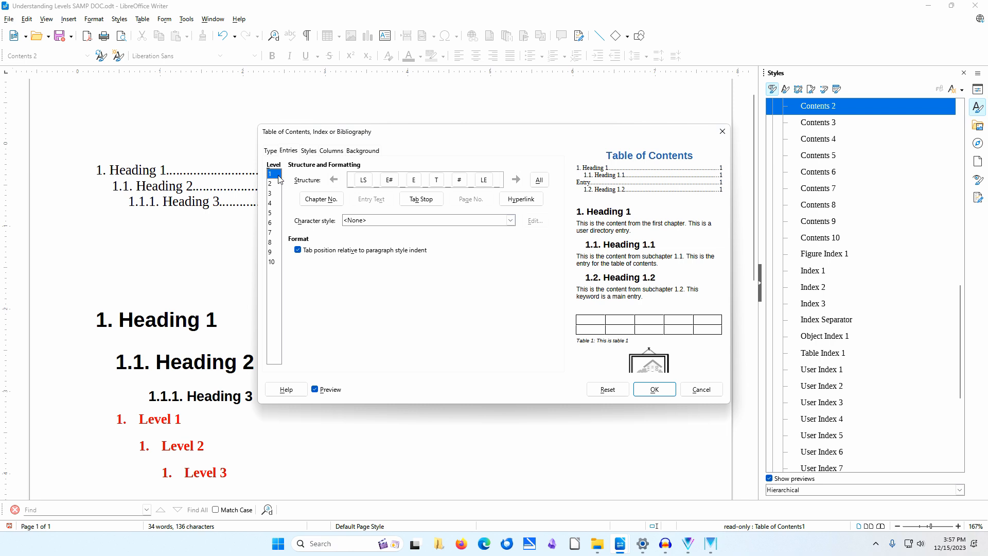
left_click(390, 181)
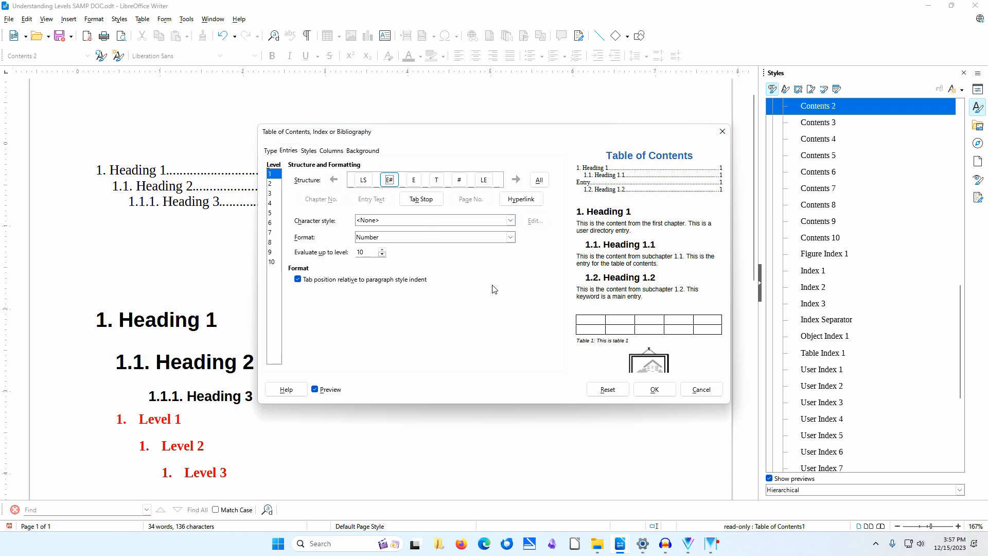
key("Delete")
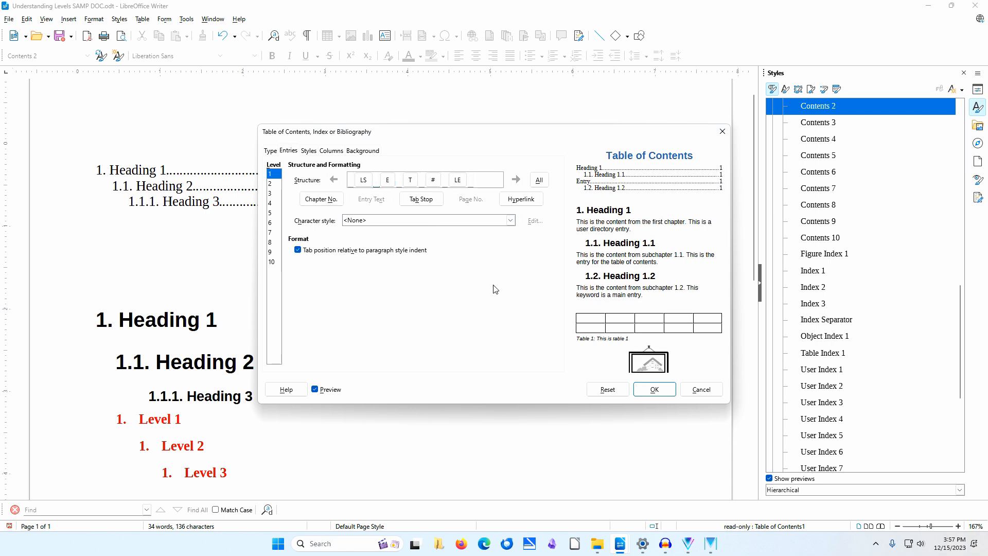
left_click(670, 391)
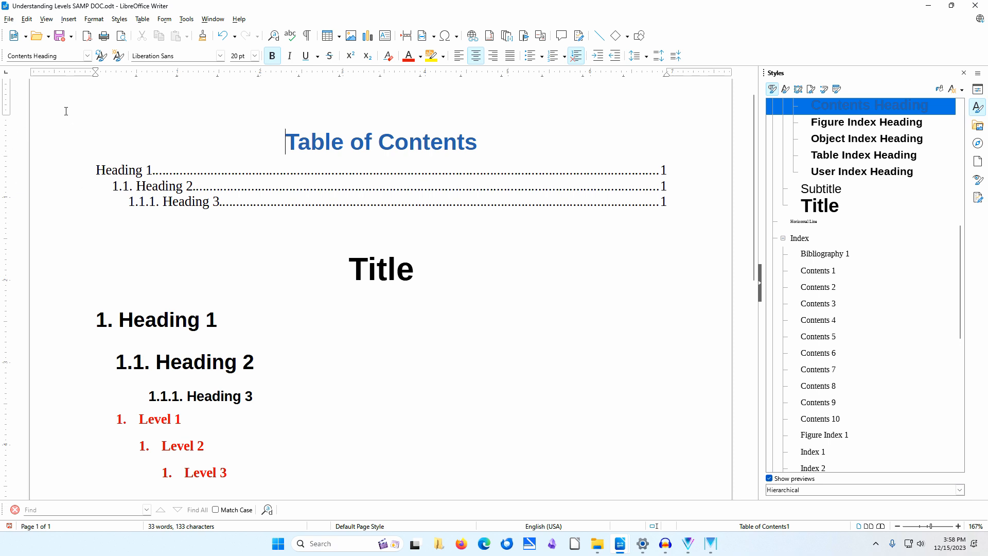
- Reload the document, discarding all unsaved changes
left_click(8, 19)
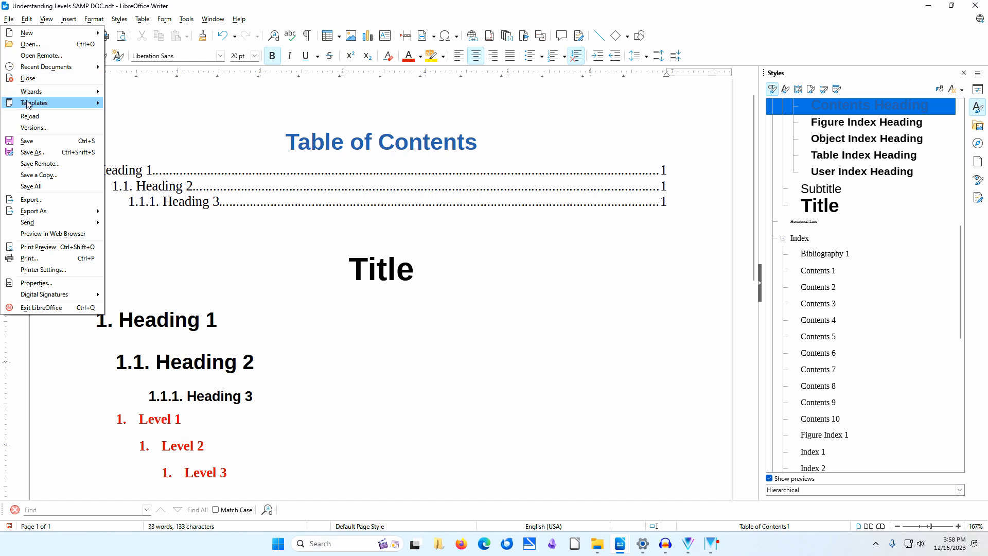
left_click(36, 116)
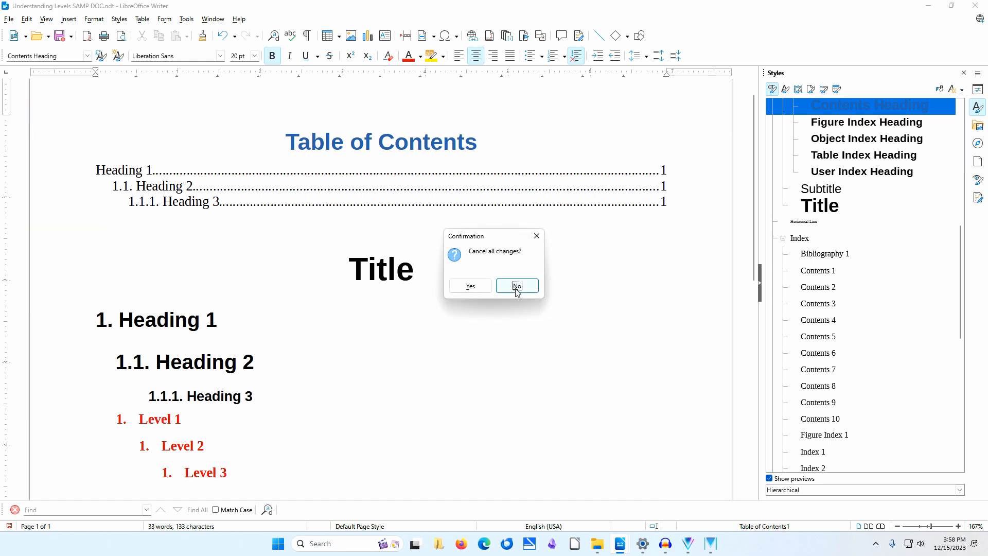
left_click(466, 287)
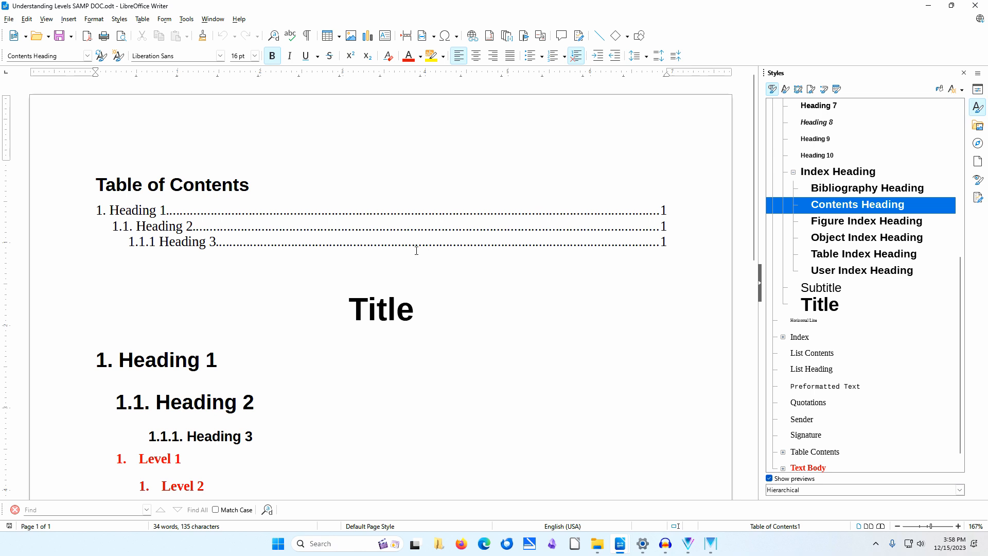
- Set the outline level of the Title paragraph style to Level 1 and apply the change
left_click(390, 305)
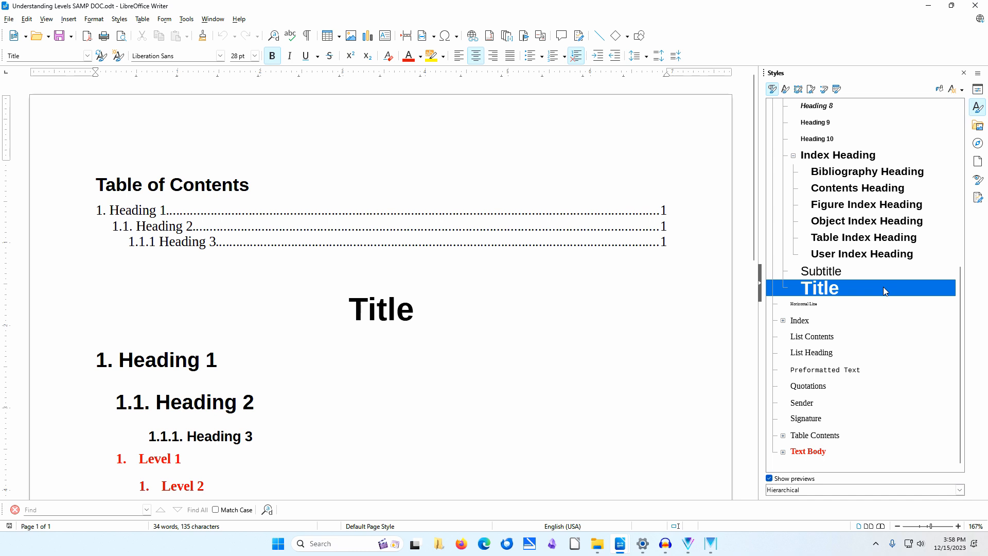
right_click(883, 293)
left_click(904, 306)
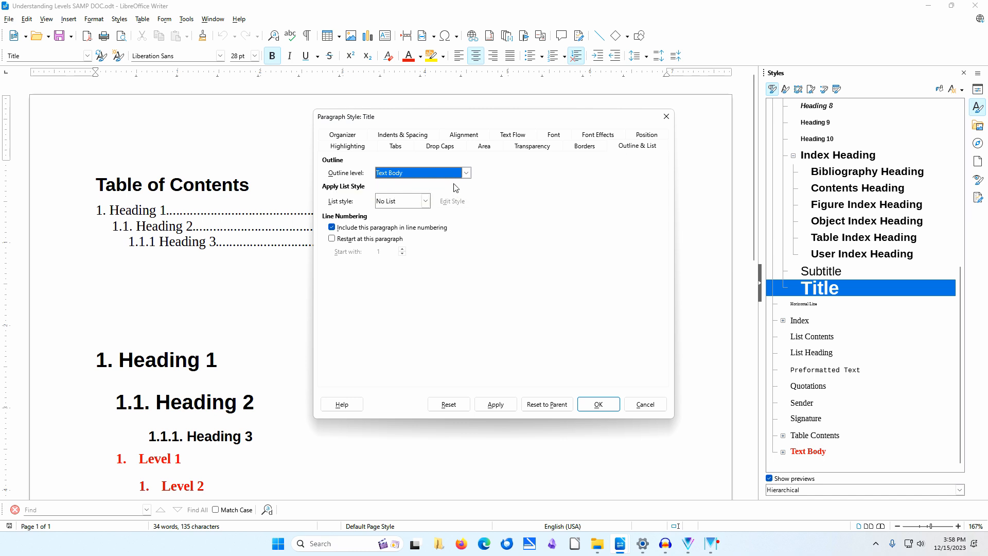
left_click(467, 174)
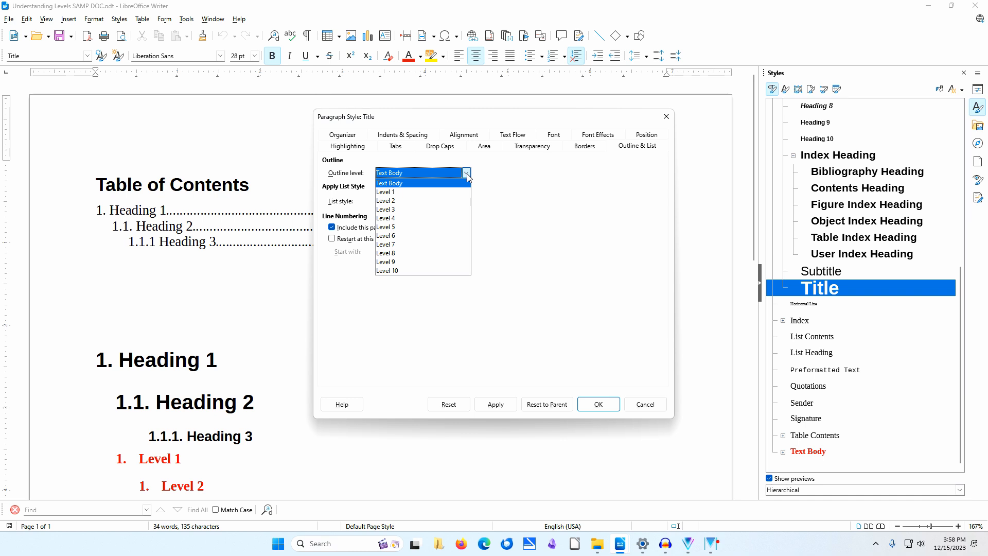
left_click(412, 192)
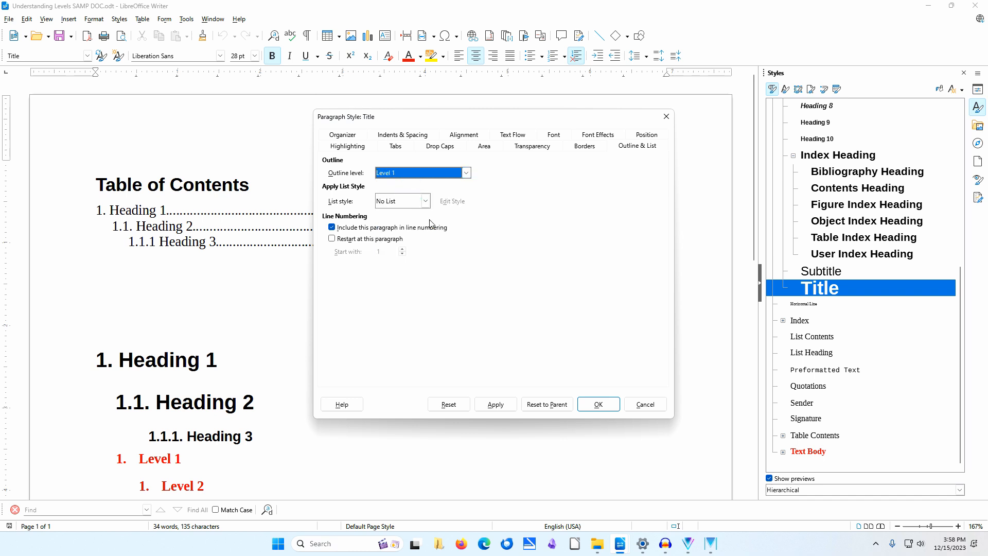
left_click(602, 404)
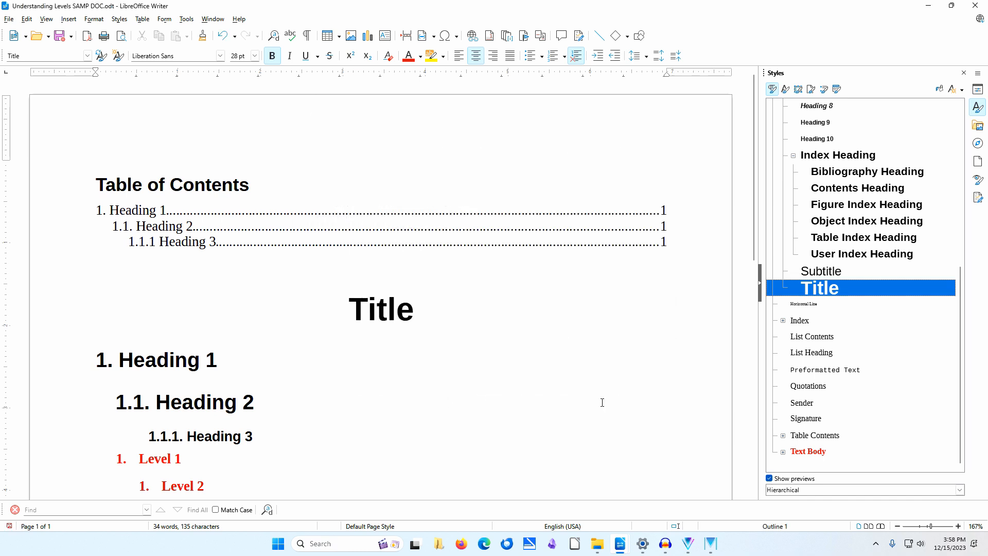
- Update the table of contents and turn off Outline as a source in its type settings
right_click(388, 226)
left_click(422, 279)
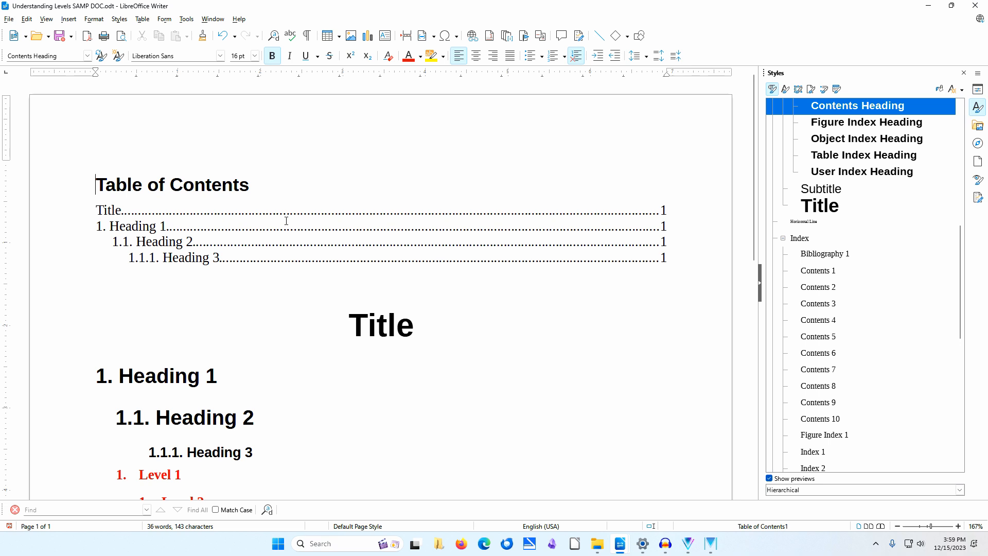
right_click(308, 225)
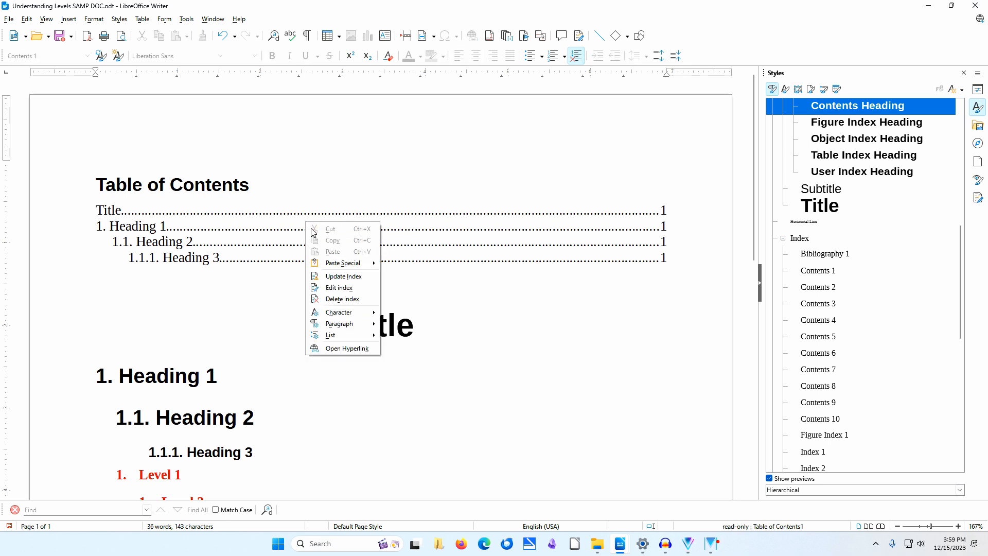
left_click(359, 291)
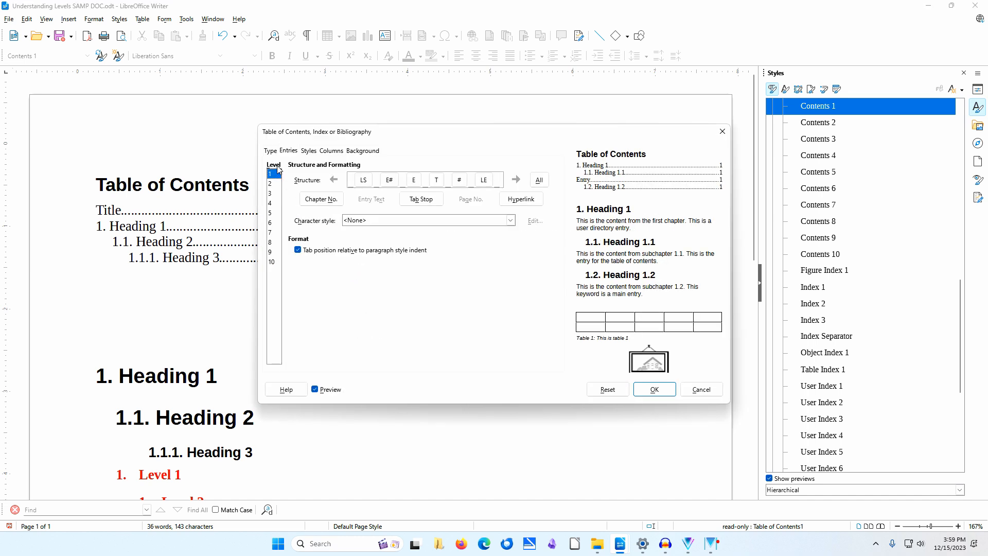
left_click(270, 151)
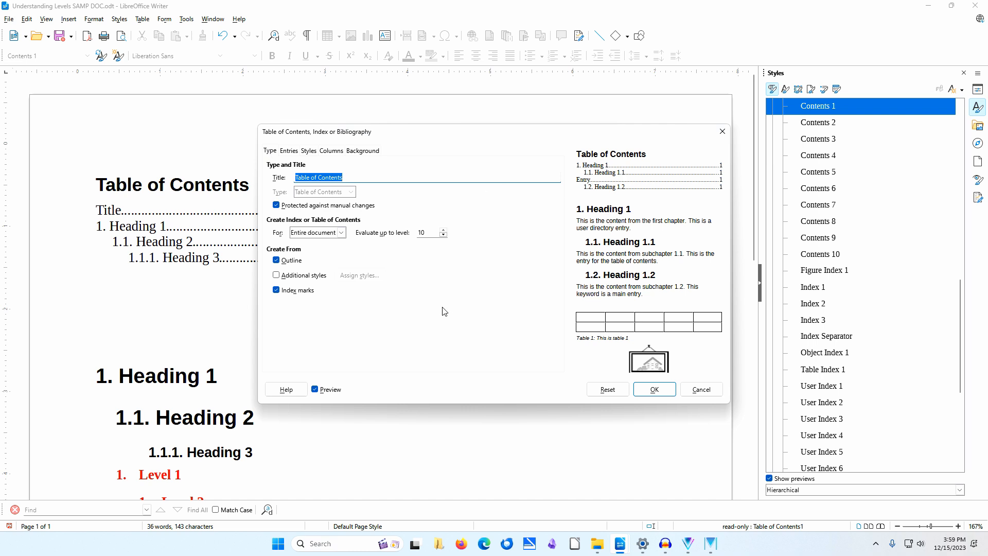
left_click(277, 260)
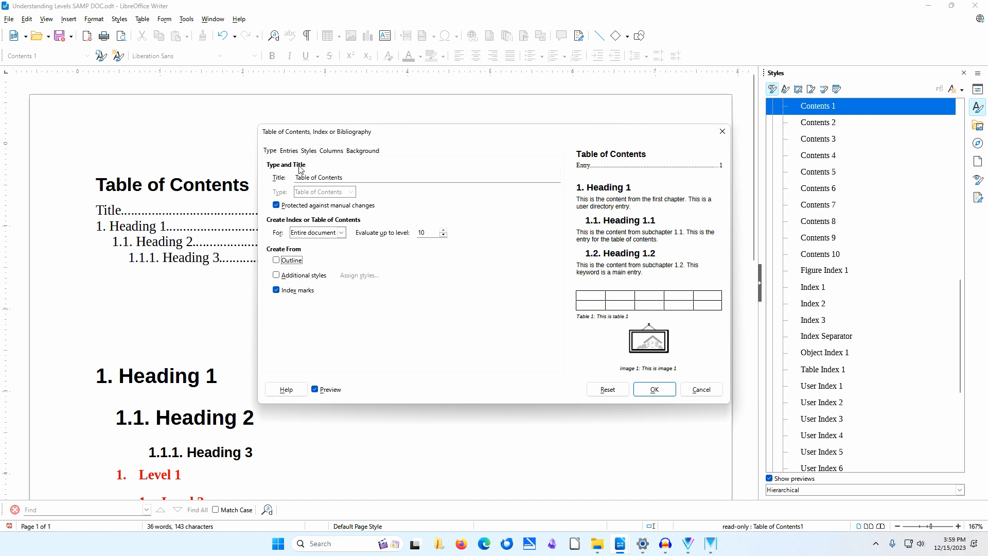
- Remove the page number element (#) from the level 1 entry structure of the table of contents and apply the settings
left_click(289, 151)
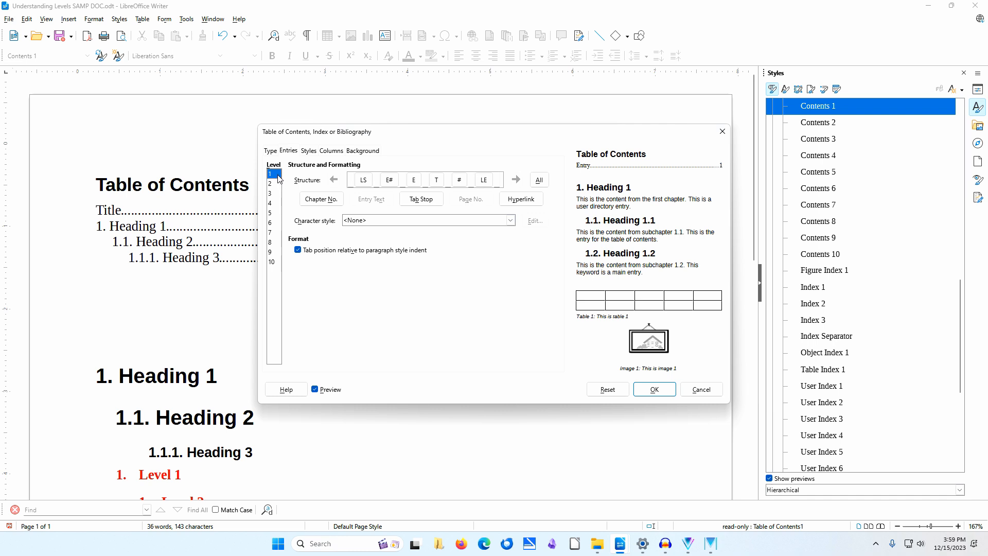
left_click(465, 180)
key("Delete")
left_click(662, 392)
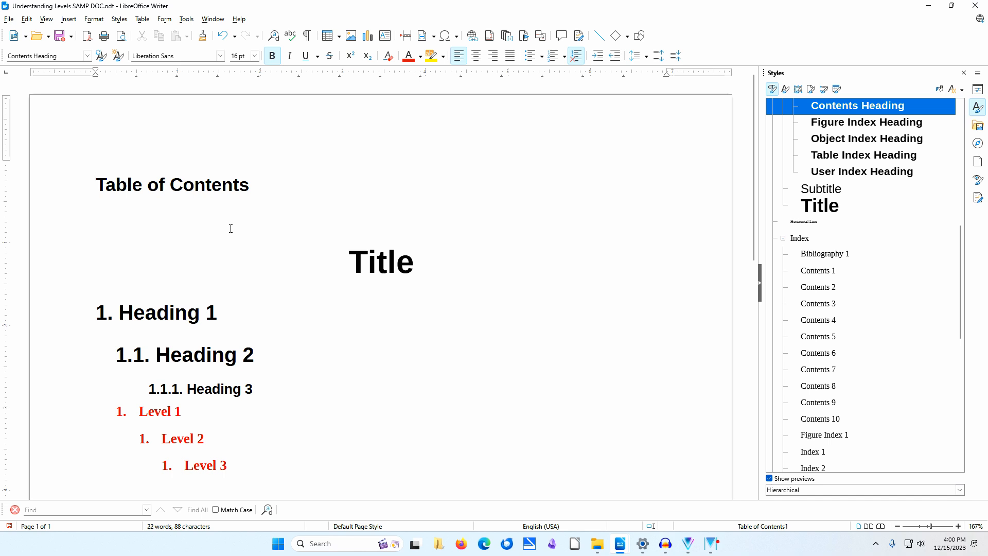
- Restore the page number element (#) after the tab stop in the level 1 entry structure and update the table of contents
right_click(200, 183)
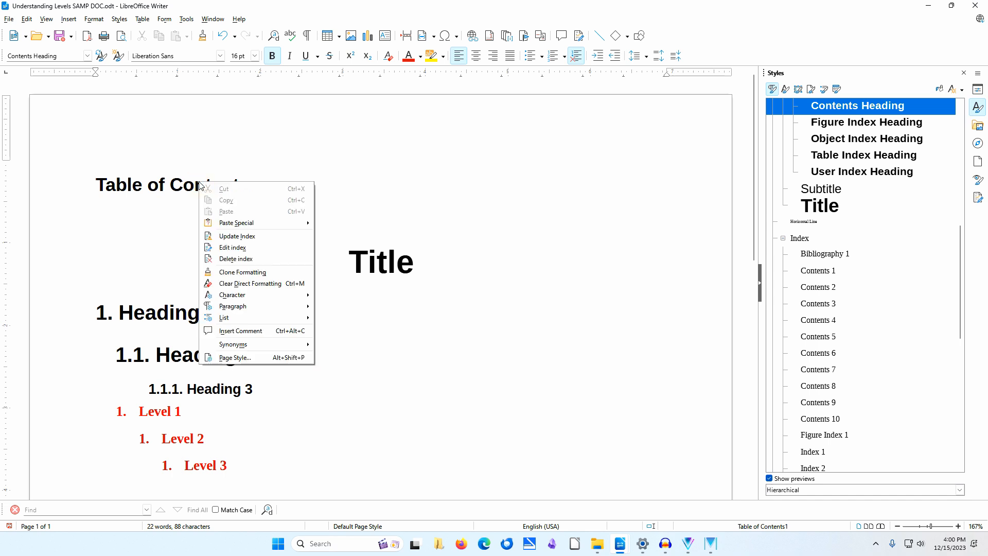
left_click(238, 249)
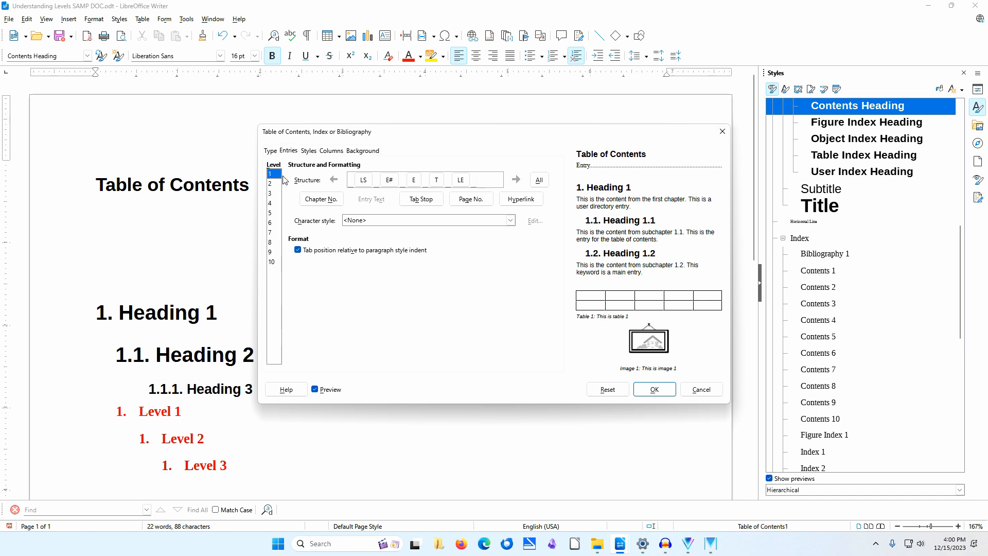
left_click(446, 180)
left_click(479, 203)
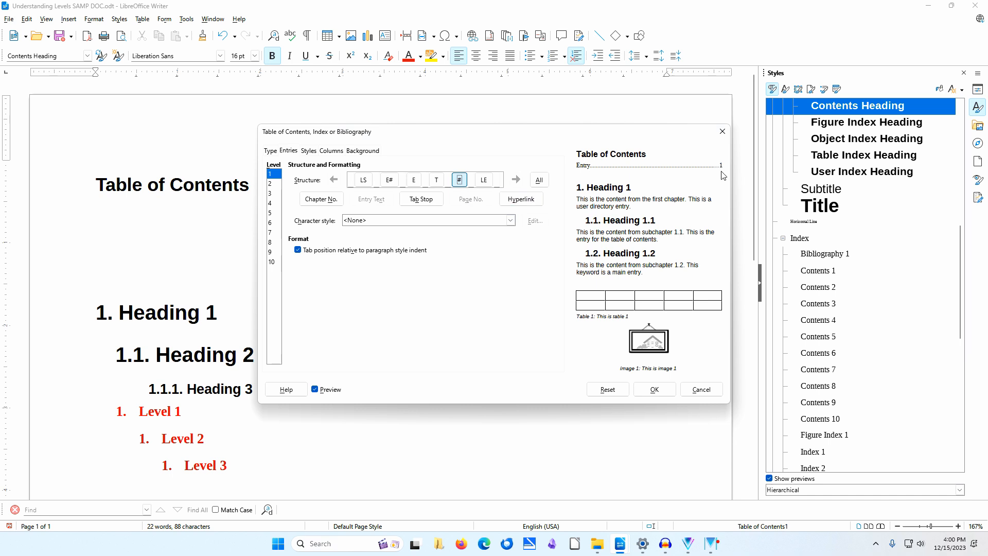
left_click(664, 389)
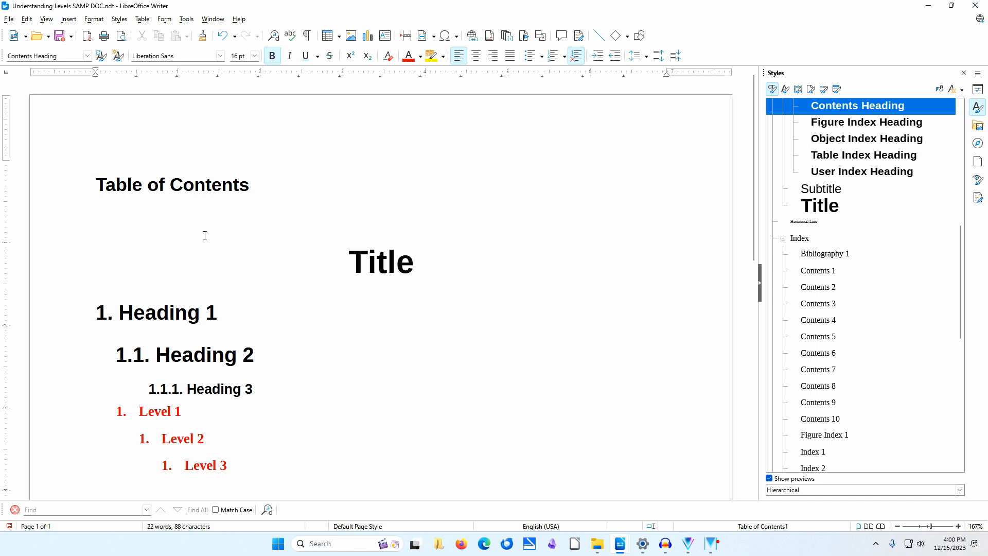
right_click(204, 186)
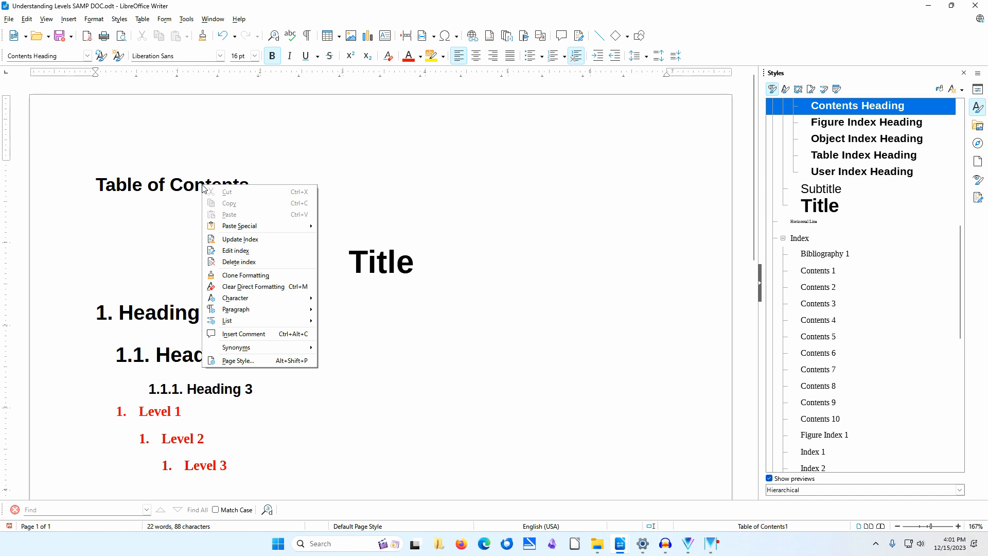
left_click(254, 240)
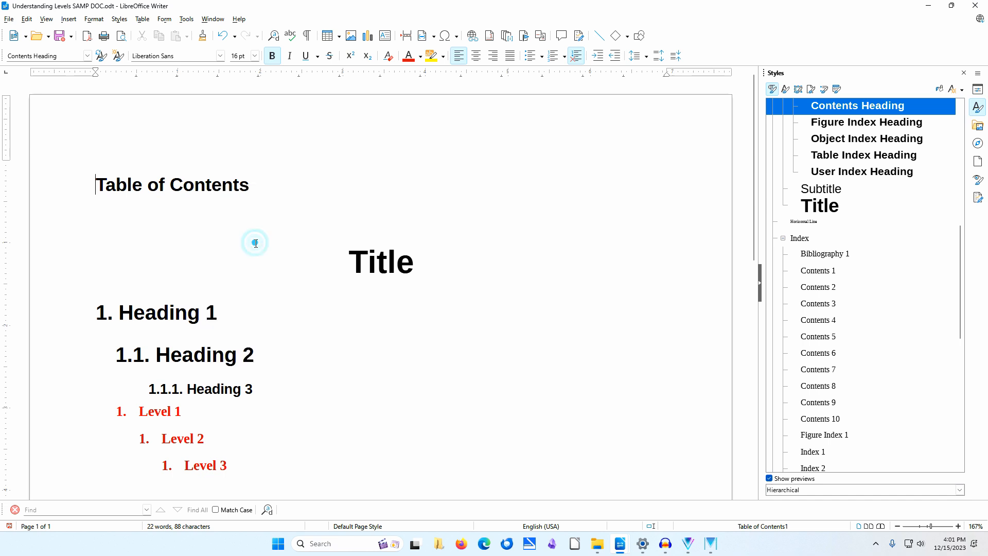
- Try to enable Additional styles as a source for the table of contents, without assigning any styles, and update it
right_click(213, 185)
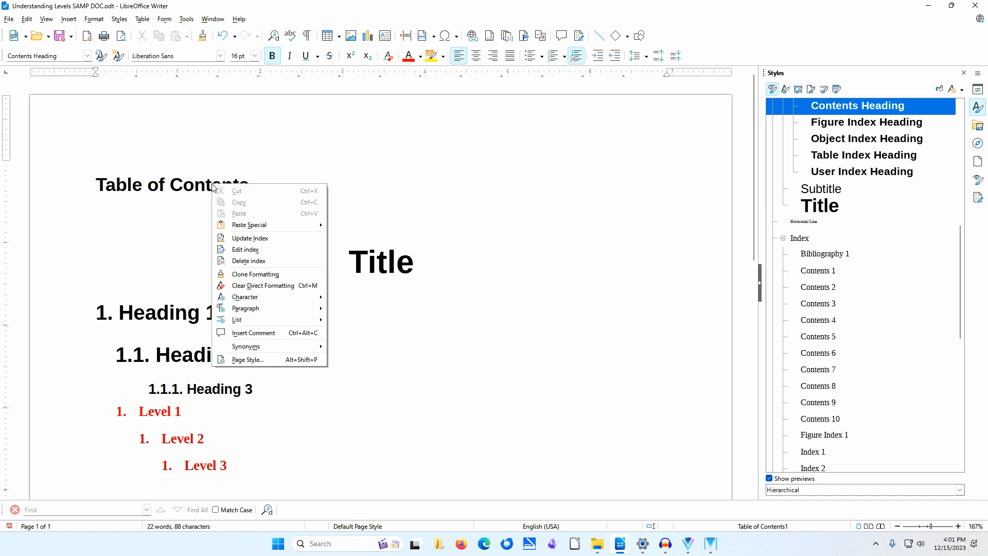
left_click(275, 255)
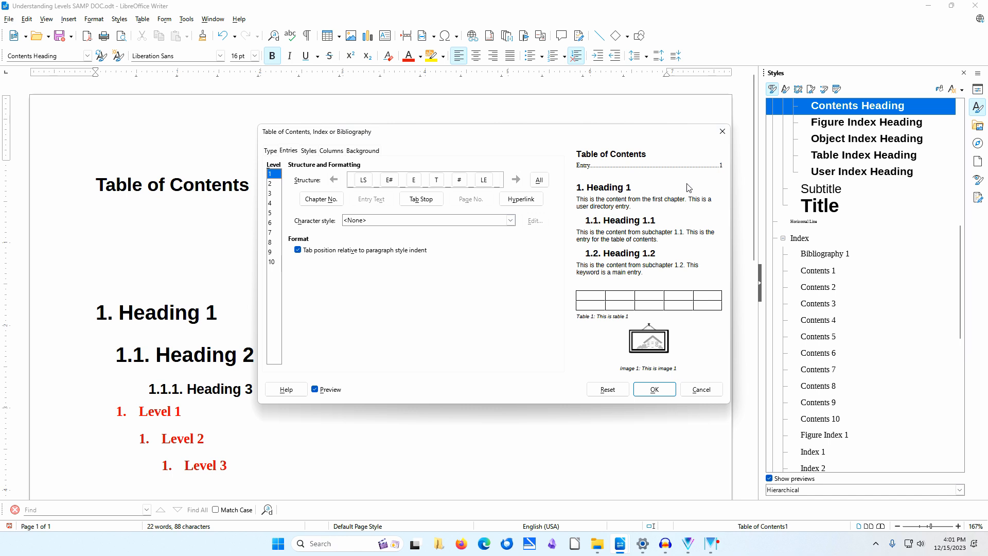
left_click(271, 151)
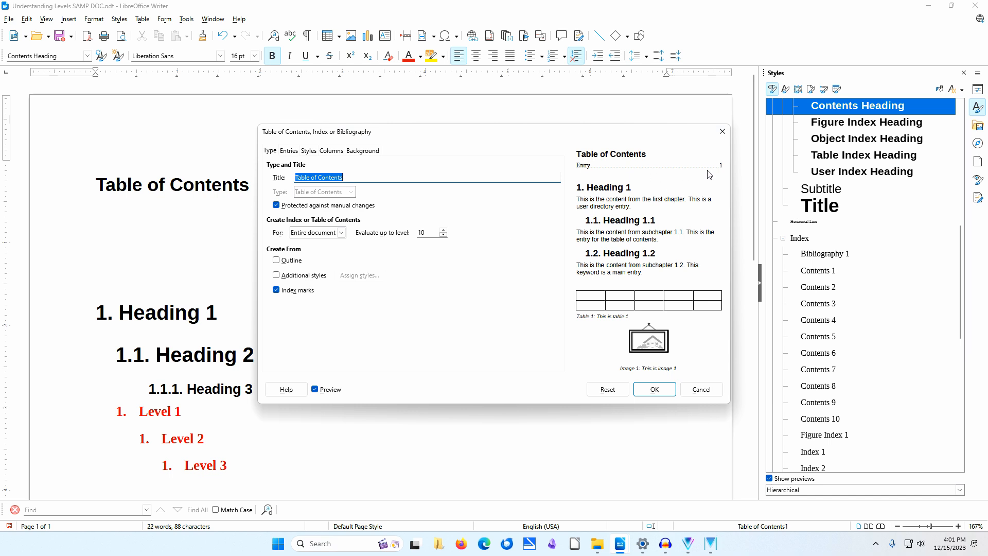
left_click(277, 275)
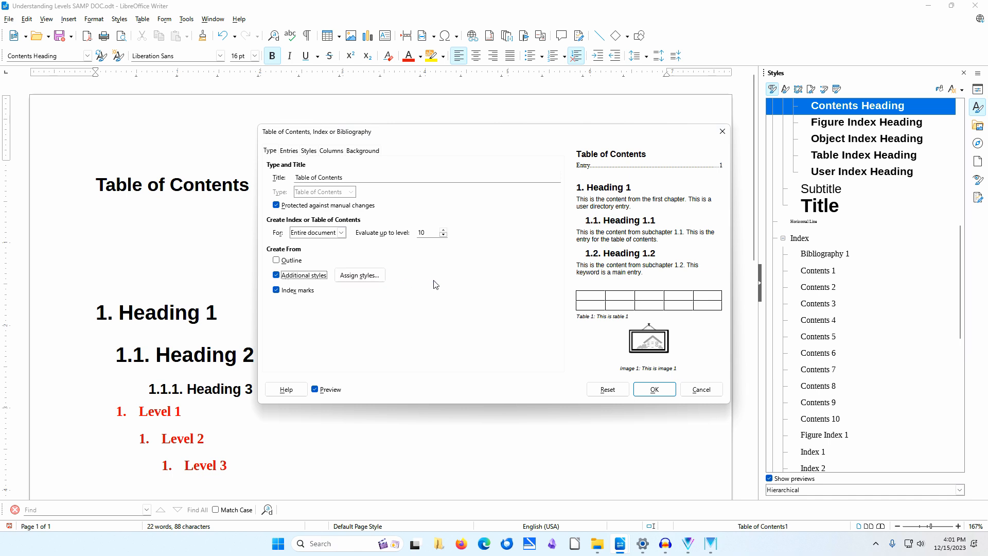
left_click(668, 387)
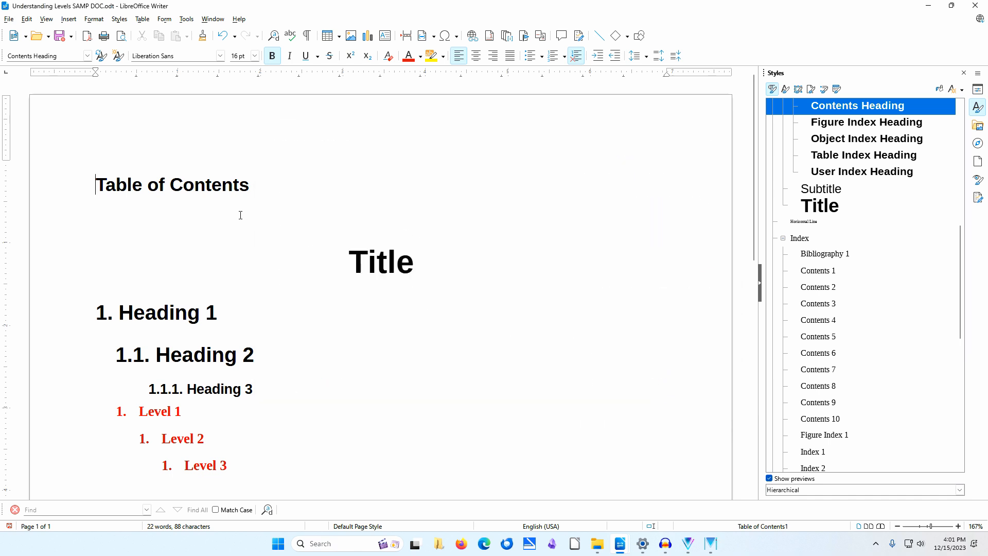
right_click(209, 184)
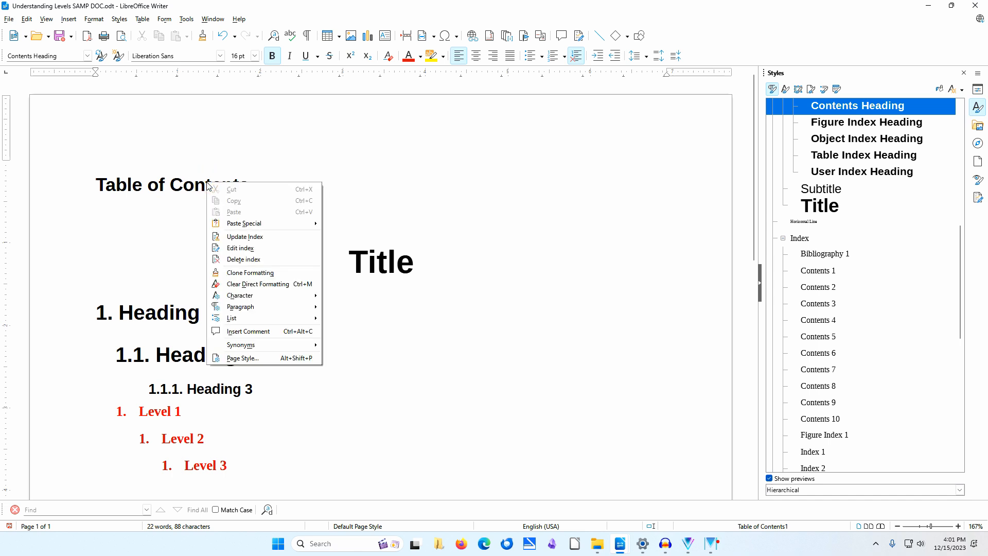
left_click(271, 234)
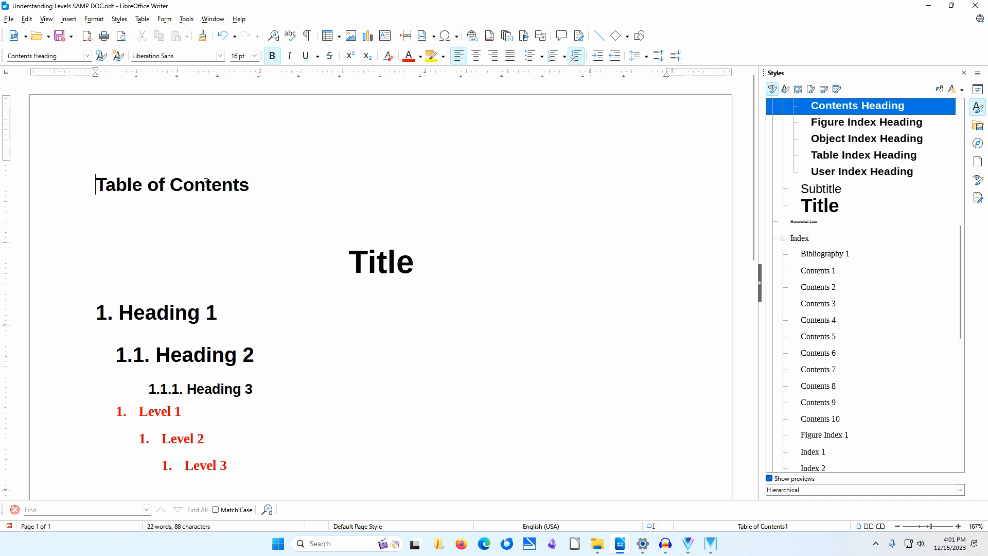
- Preview the table of contents with Outline and Additional styles as sources, and discard the changes
right_click(206, 183)
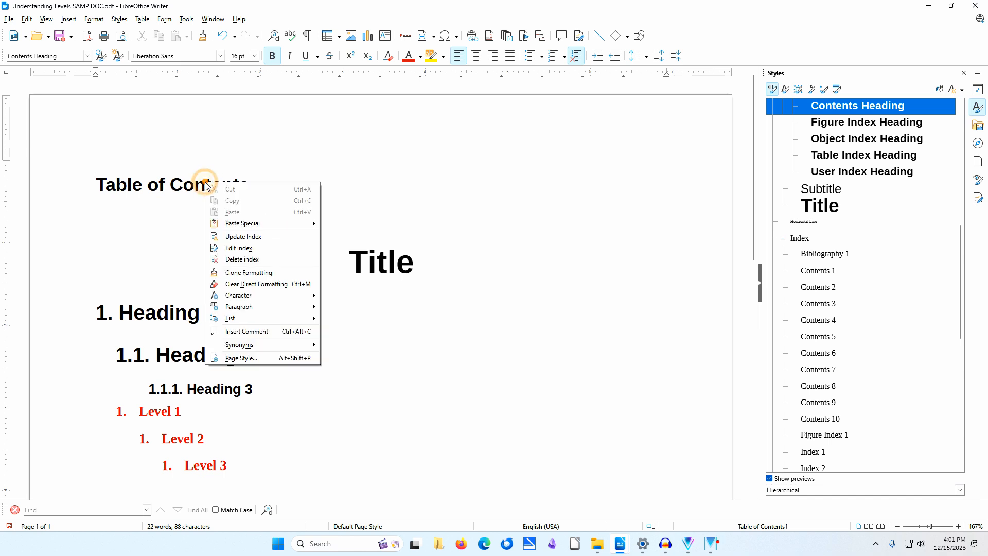
left_click(268, 251)
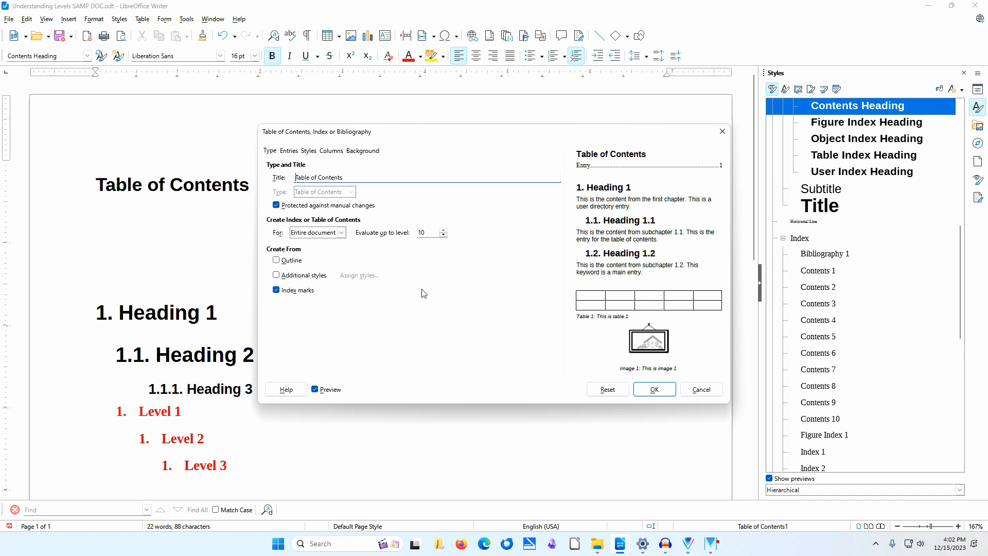
left_click(276, 261)
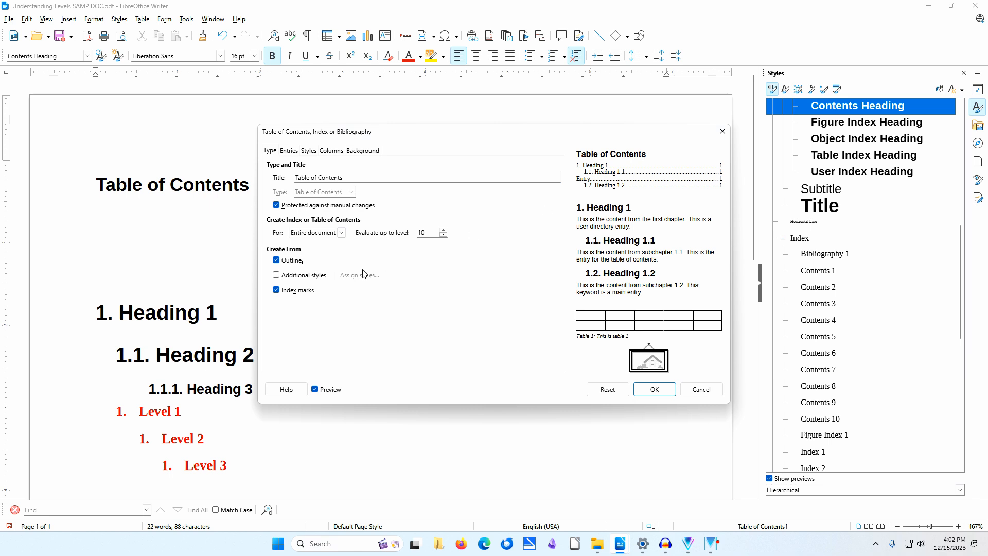
left_click(278, 279)
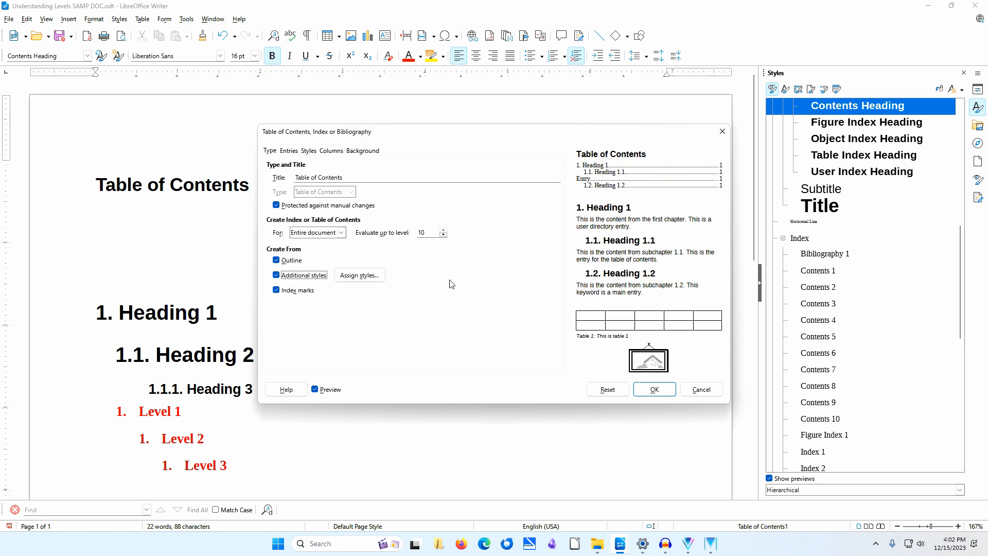
left_click(277, 261)
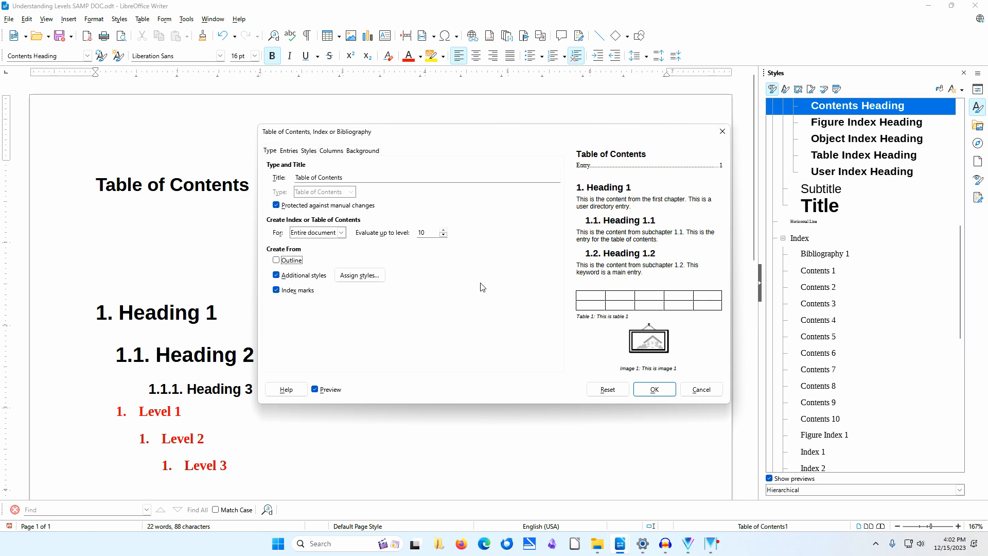
left_click(708, 389)
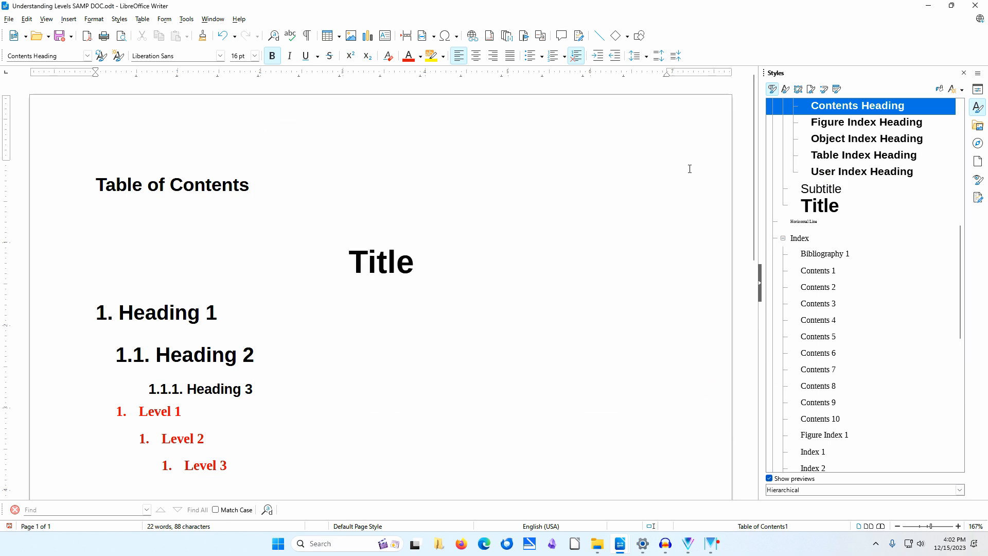
- Switch to the document Understanding Levels SAMP DOC_02.odt and check the paragraph styles of its title and three headings
left_click(926, 10)
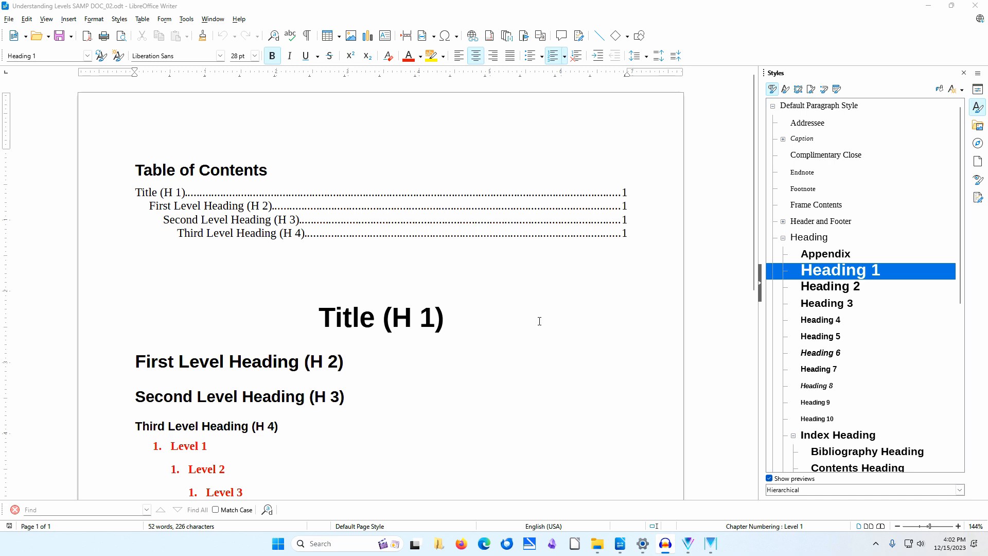
left_click(355, 316)
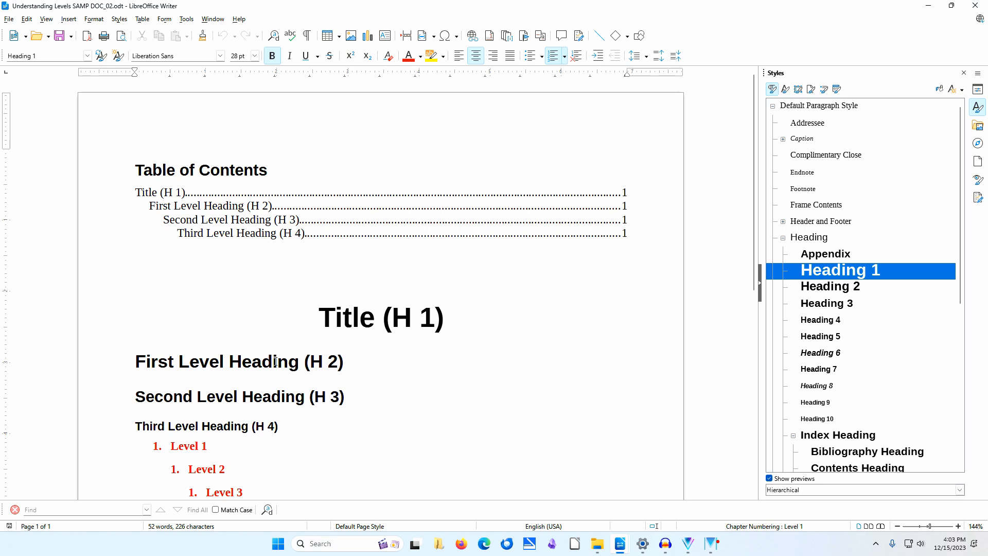
left_click(273, 362)
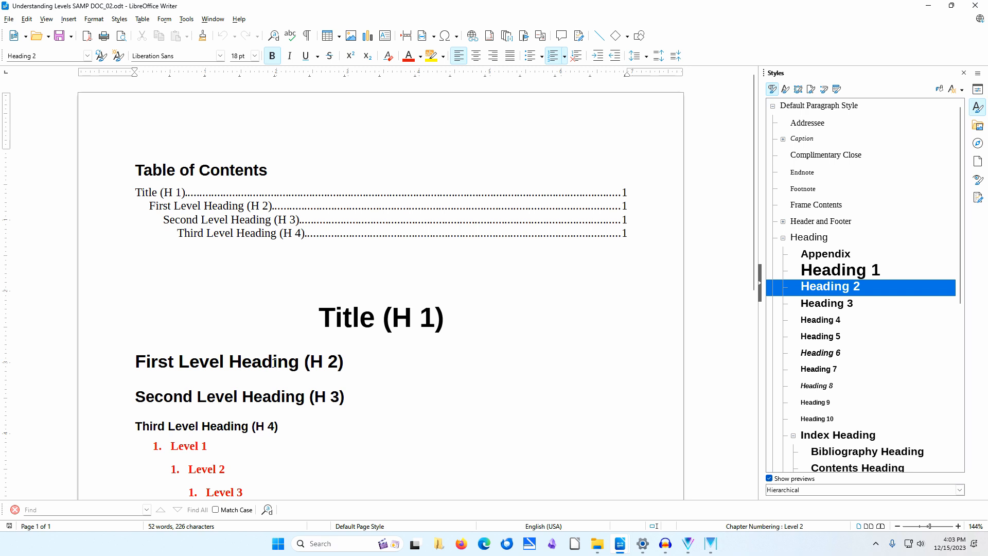
left_click(264, 397)
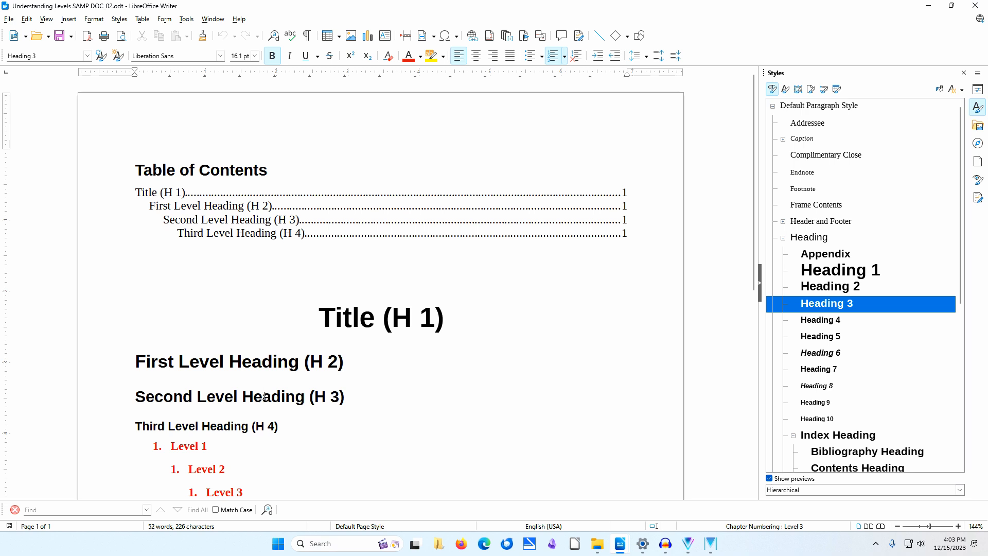
left_click(235, 426)
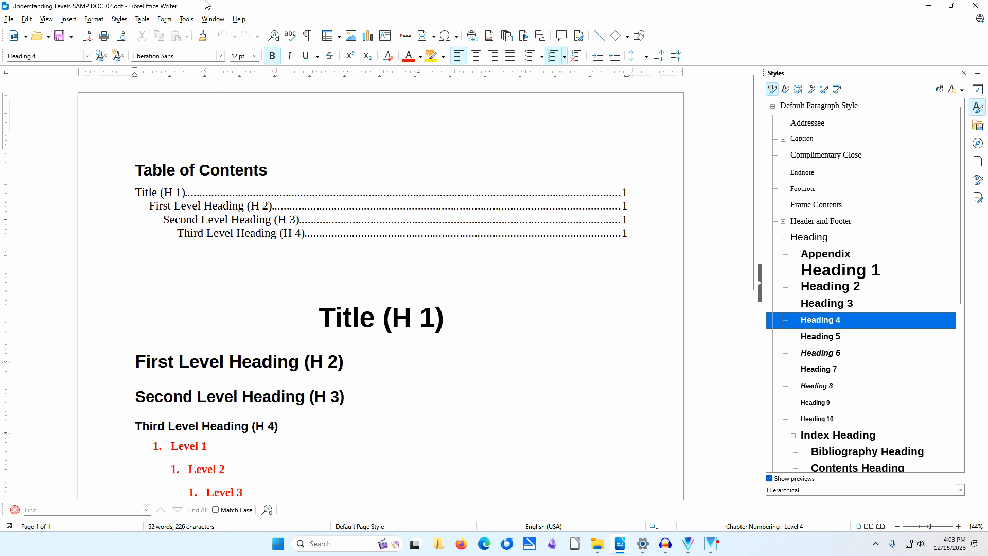
- In Chapter Numbering, set level 2 to number format 1, 2, 3 with 1 sublevel shown and a period as the after separator
left_click(187, 19)
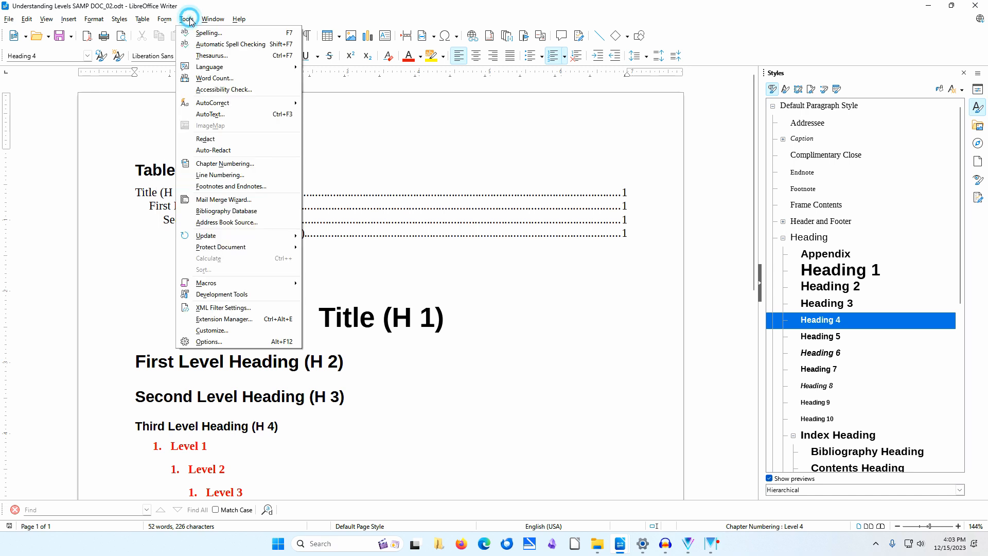
left_click(227, 163)
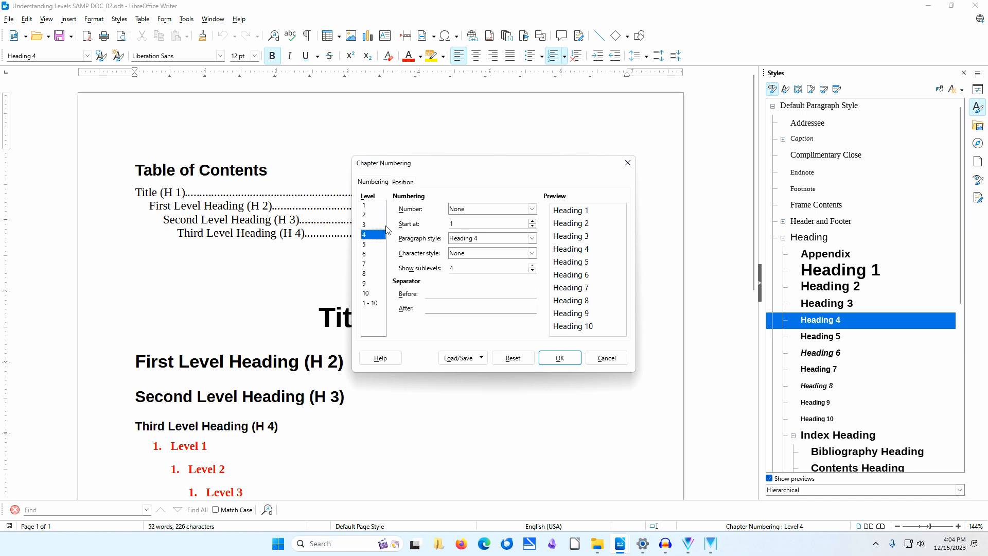
left_click(377, 207)
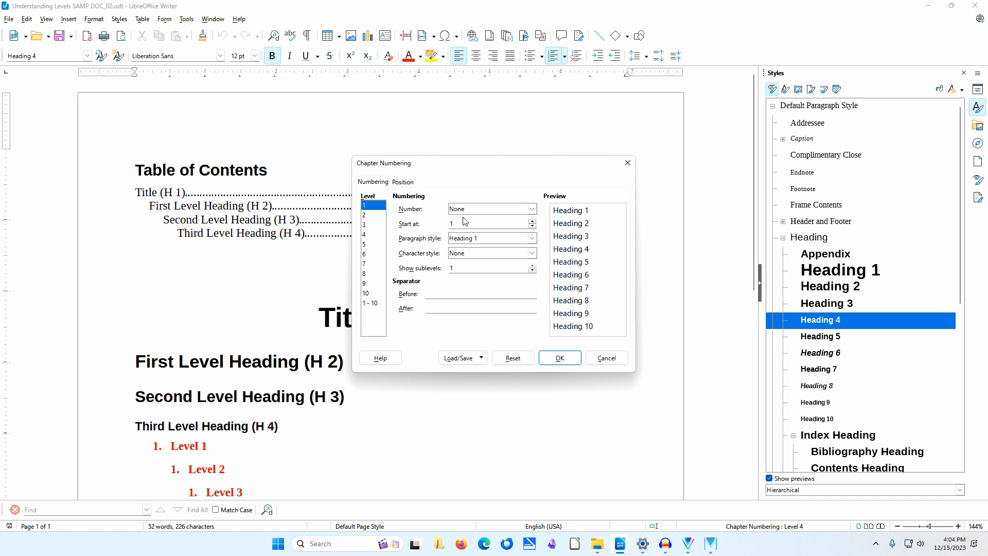
left_click(377, 216)
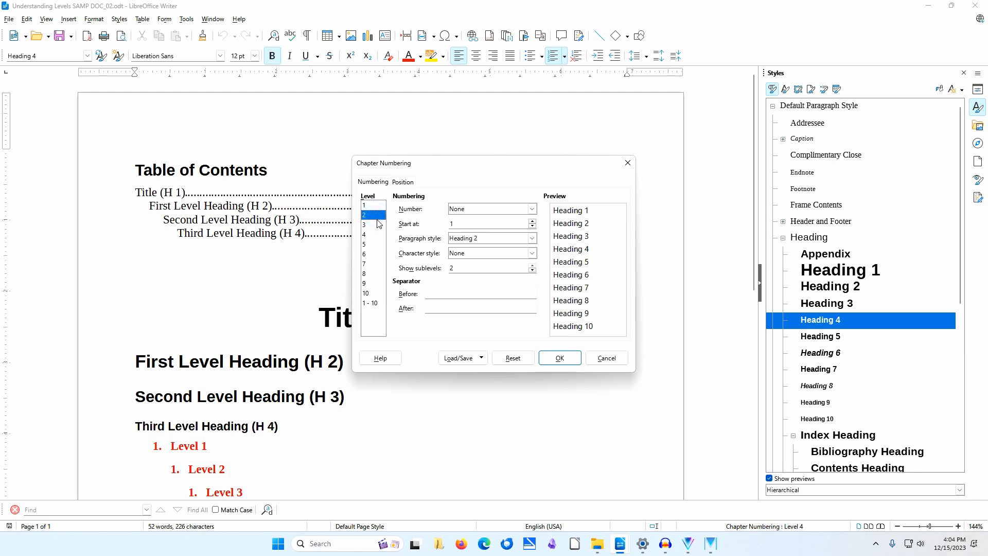
left_click(533, 209)
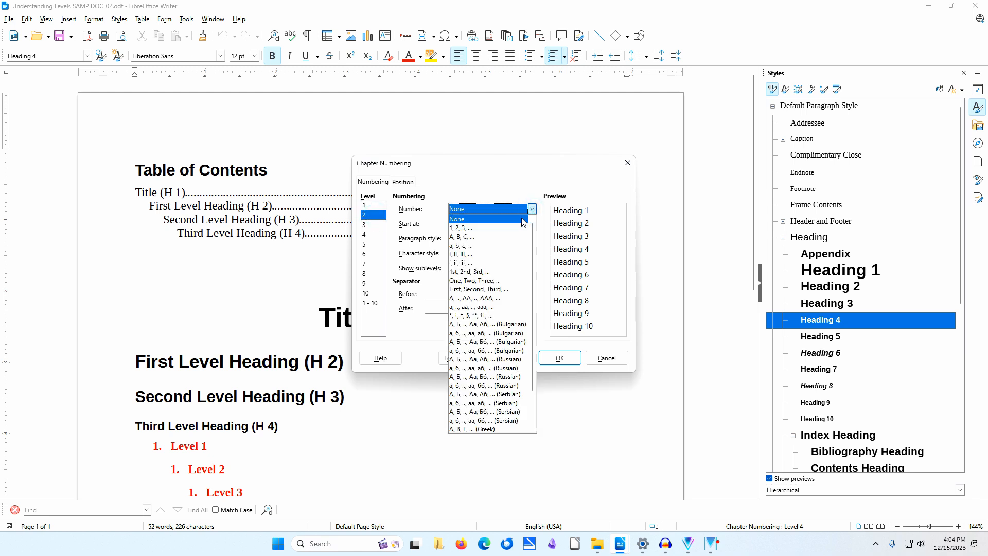
left_click(512, 227)
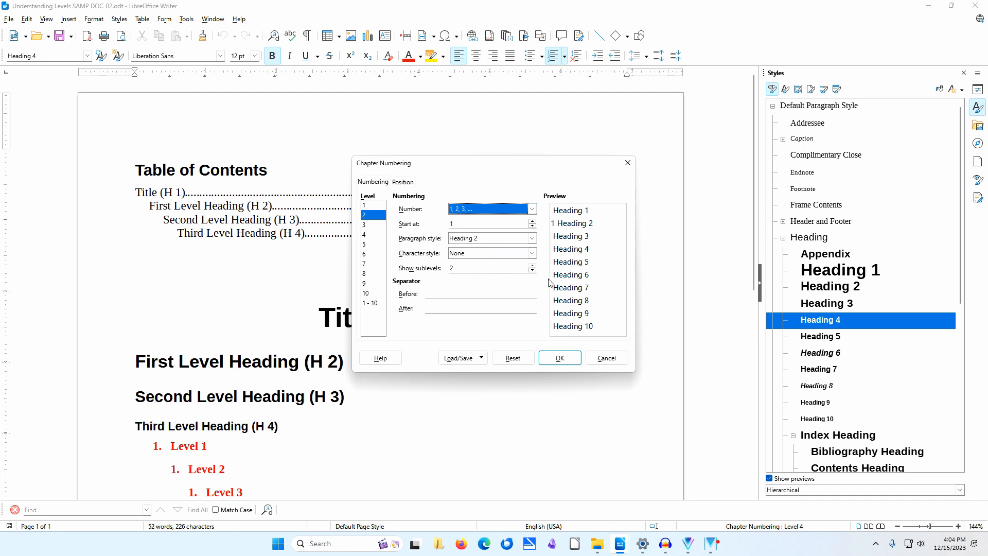
left_click(533, 271)
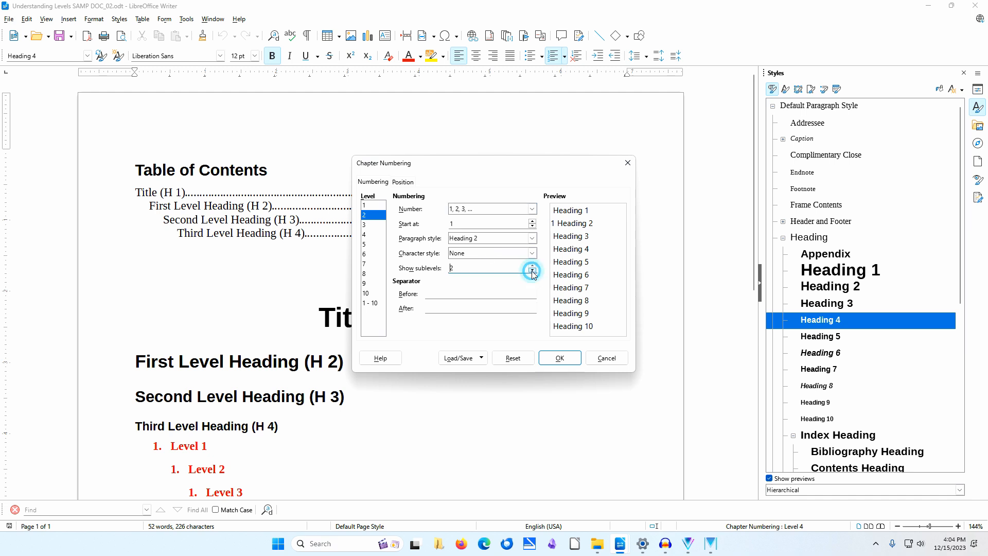
left_click(437, 307)
type(".")
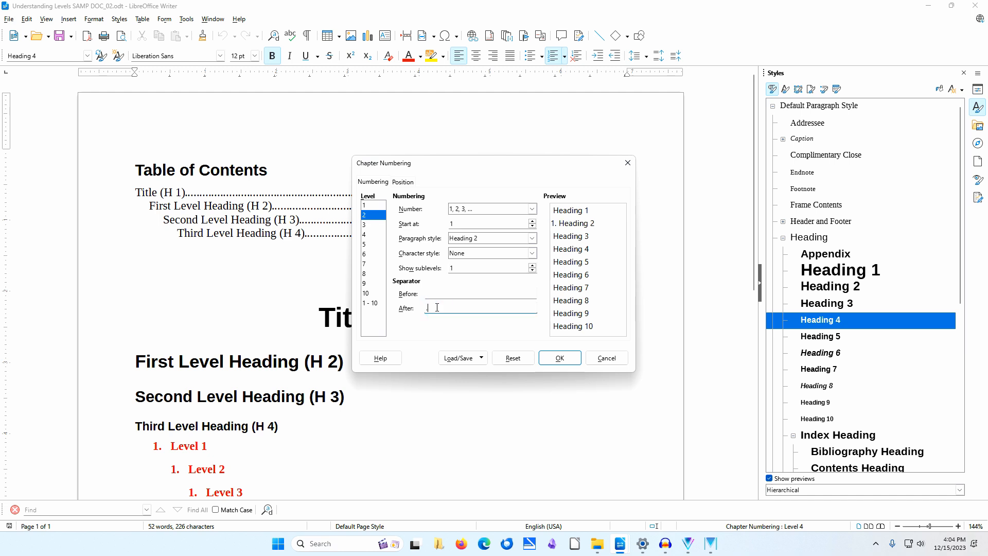
- Set level 3 to number format 1, 2, 3 with 2 sublevels shown and a period as the after separator
left_click(376, 225)
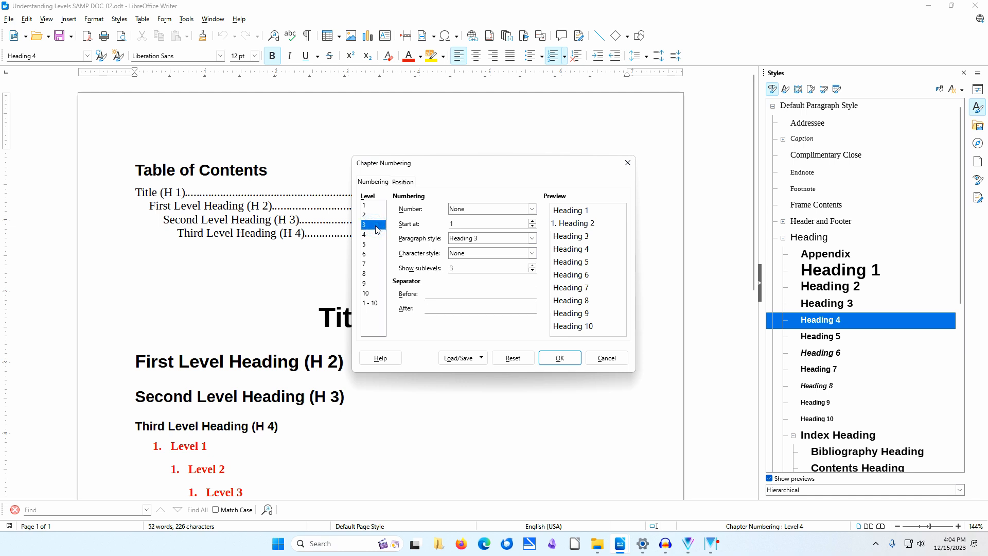
left_click(533, 209)
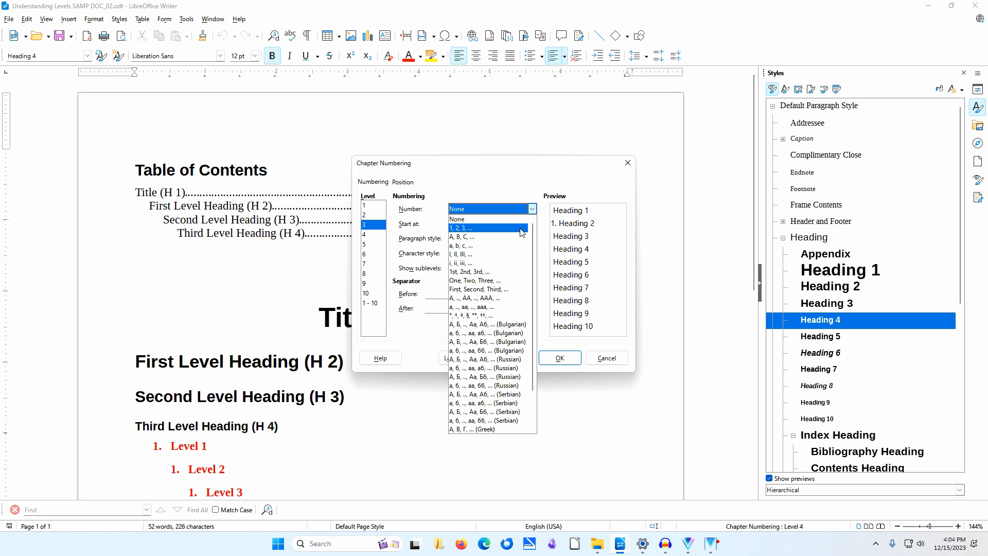
left_click(520, 225)
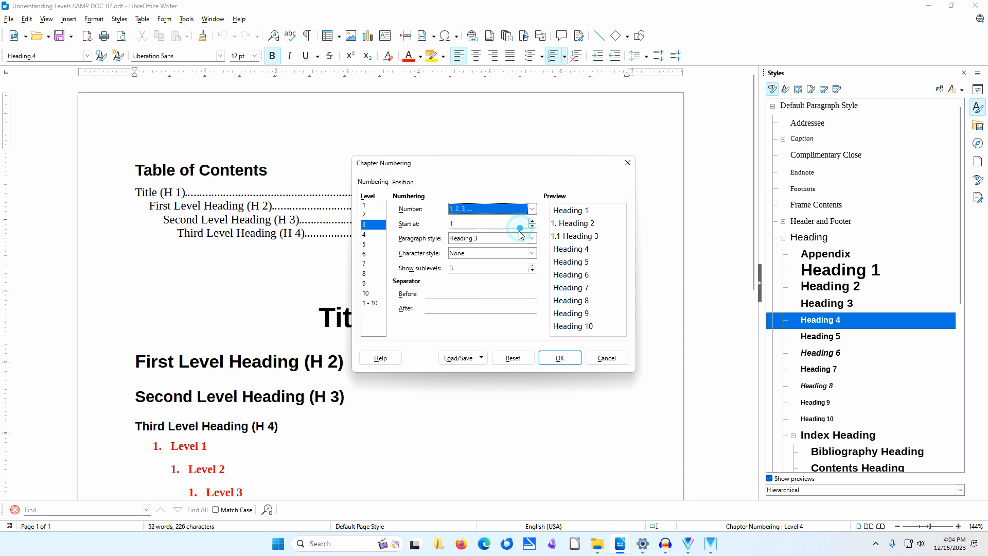
left_click(532, 271)
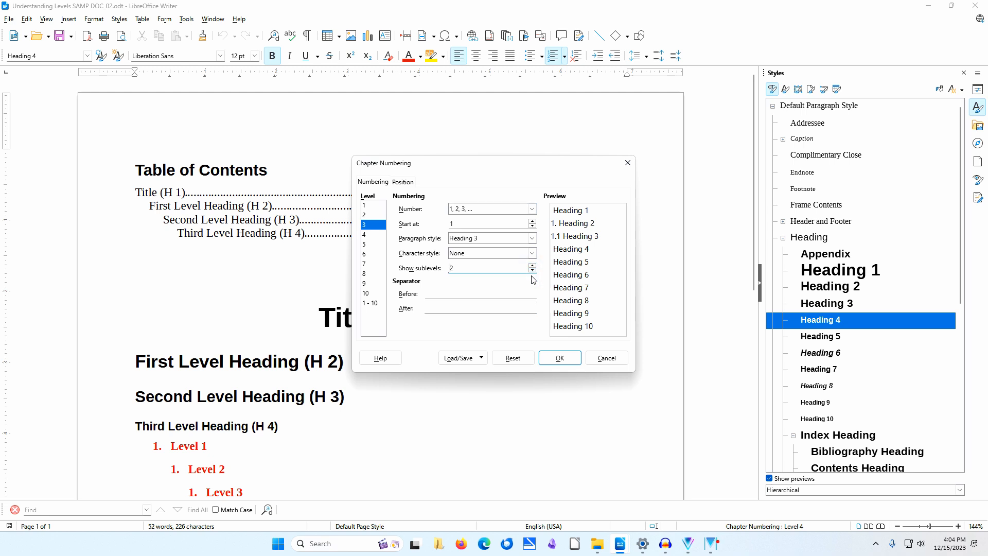
left_click(442, 309)
type(".")
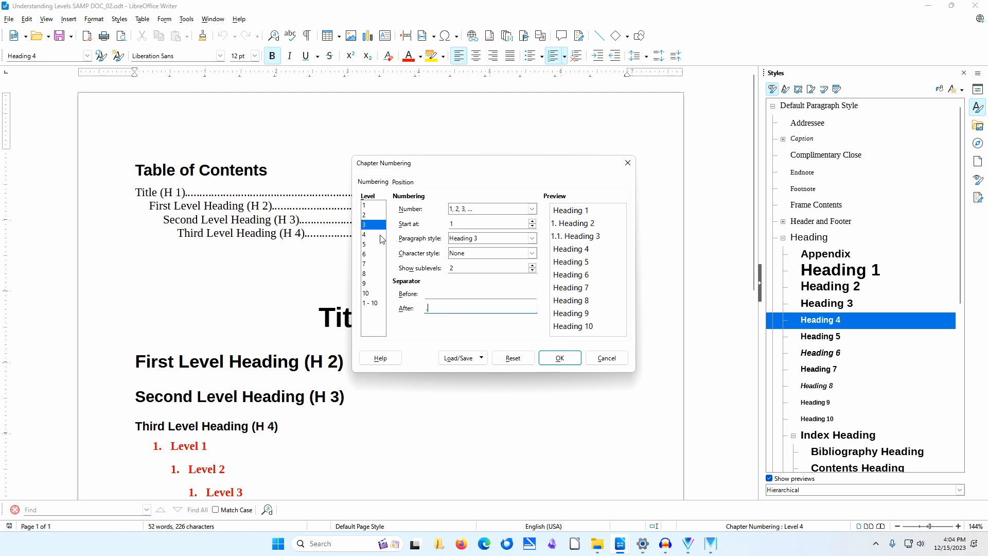
- Set level 4 to number format 1, 2, 3 with 3 sublevels shown and a period as the after separator
left_click(382, 239)
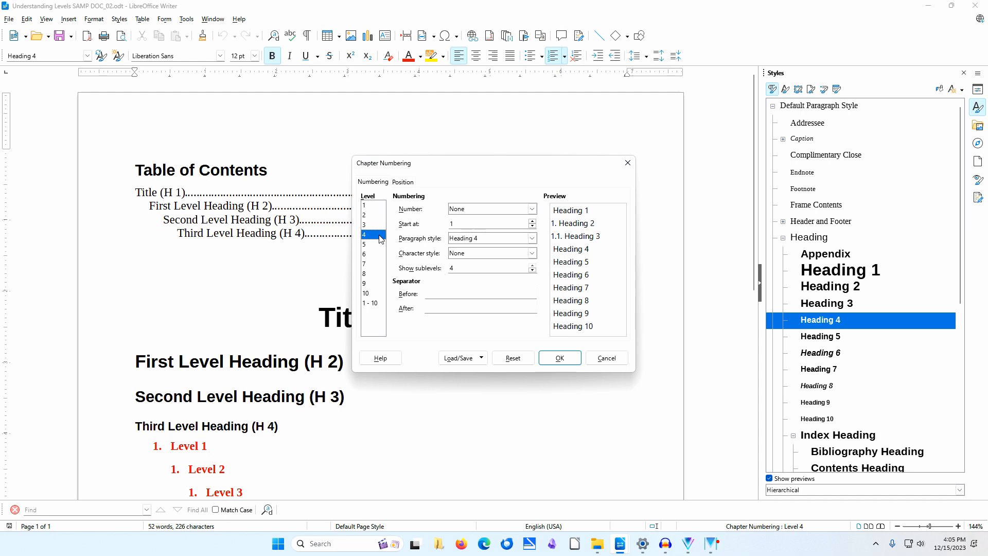
left_click(533, 211)
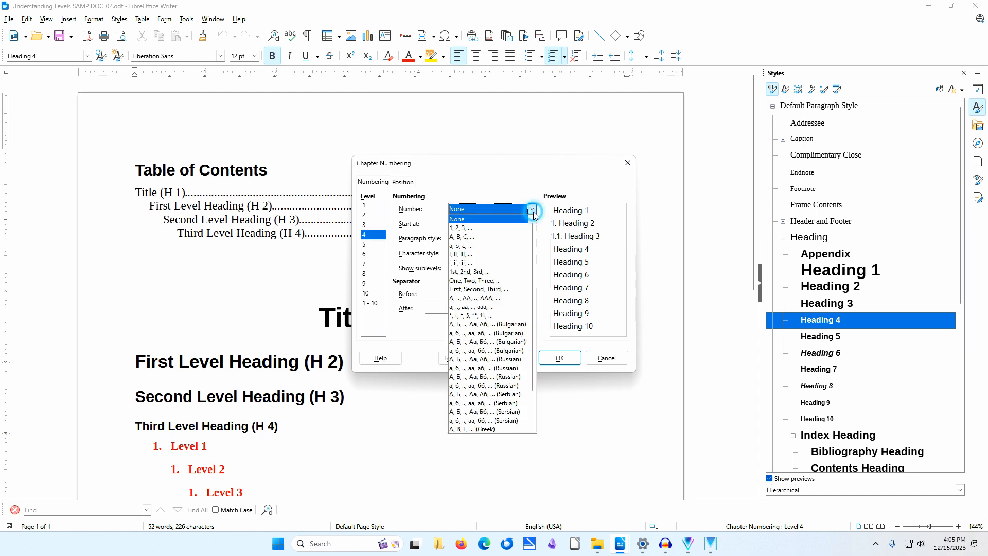
left_click(510, 228)
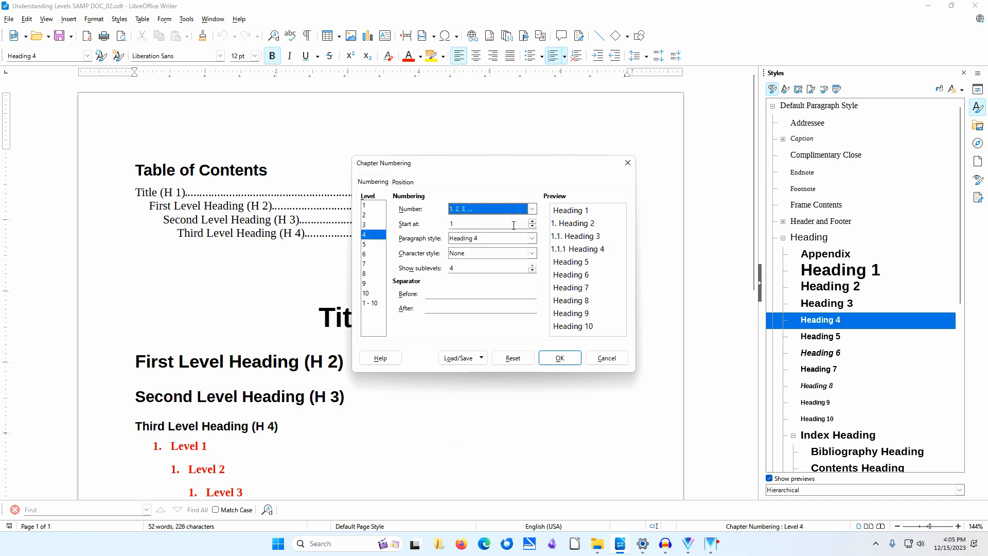
left_click(533, 272)
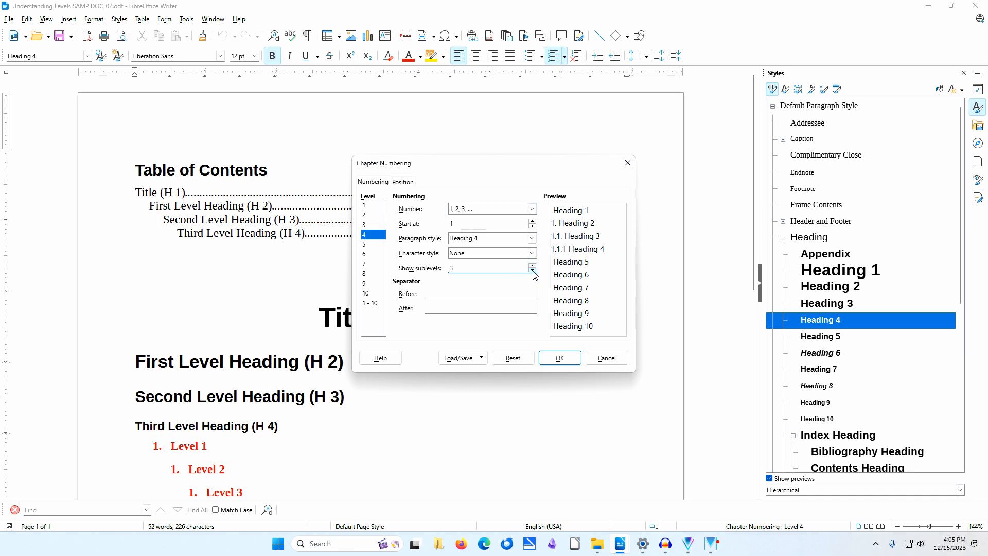
left_click(441, 311)
type(".")
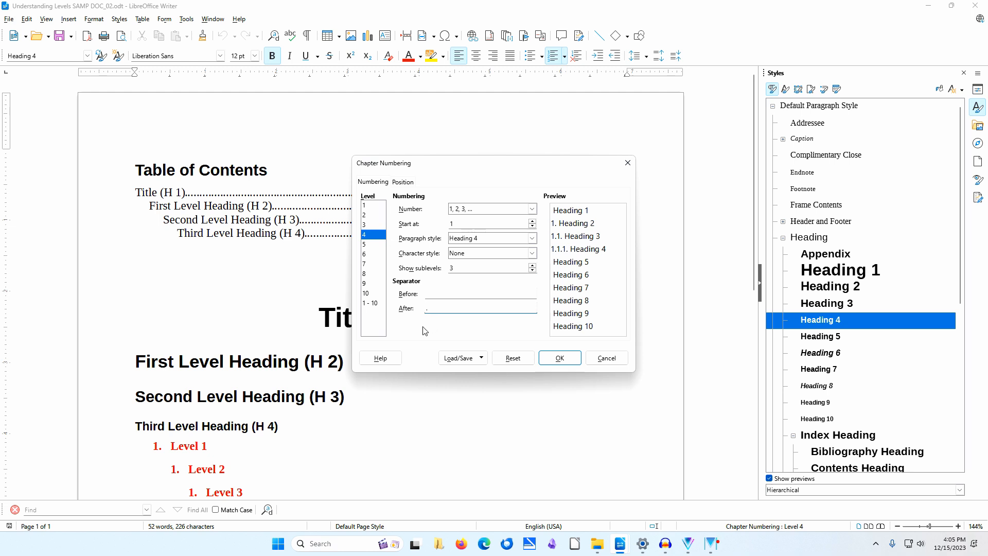
key("Tab")
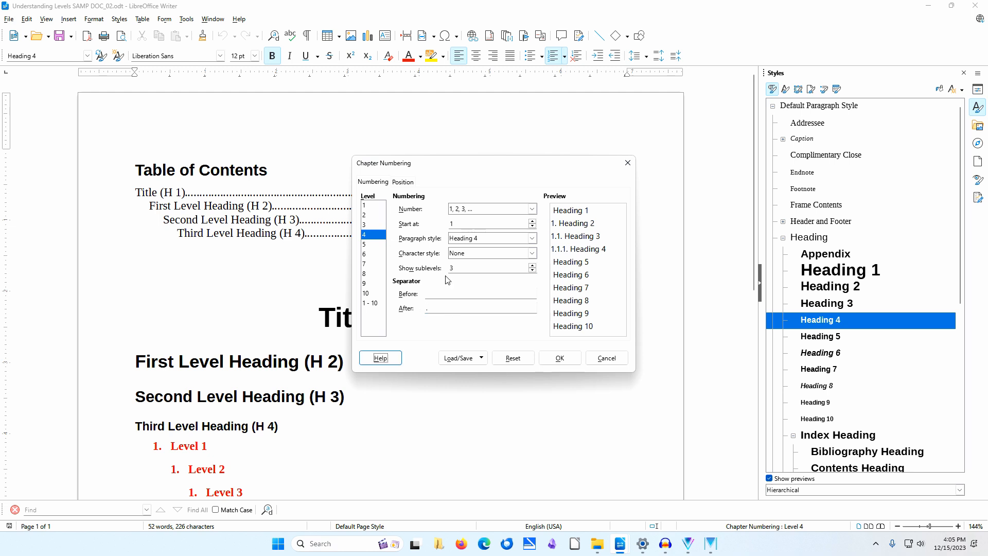
- Reset the position settings of levels 1 - 10 to default with numbering followed by Space, apply the chapter numbering and update the table of contents
left_click(404, 183)
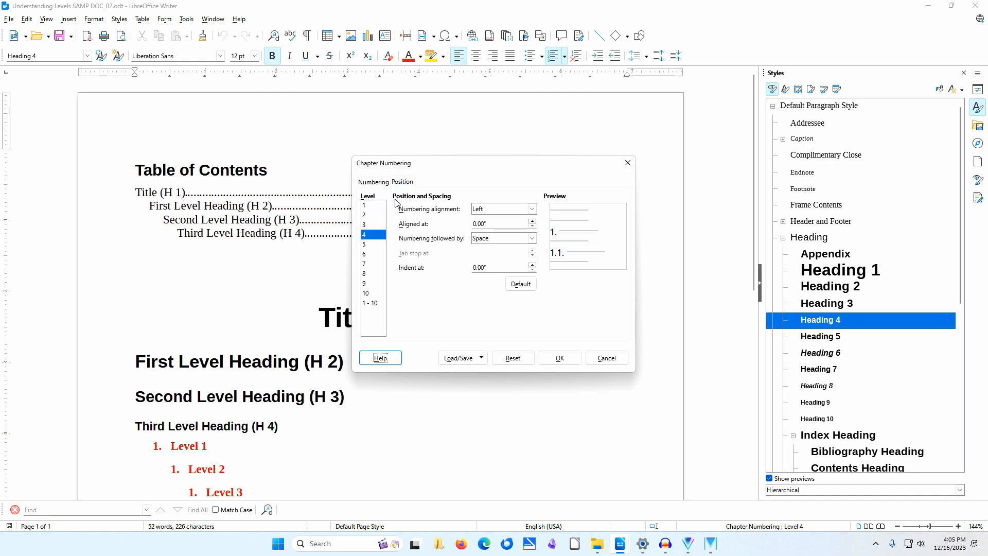
left_click(374, 304)
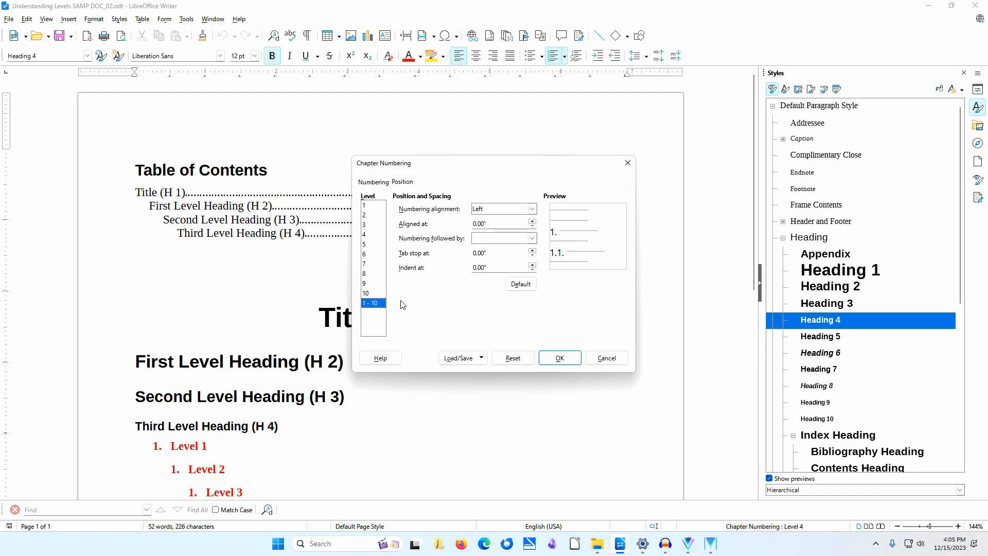
left_click(530, 285)
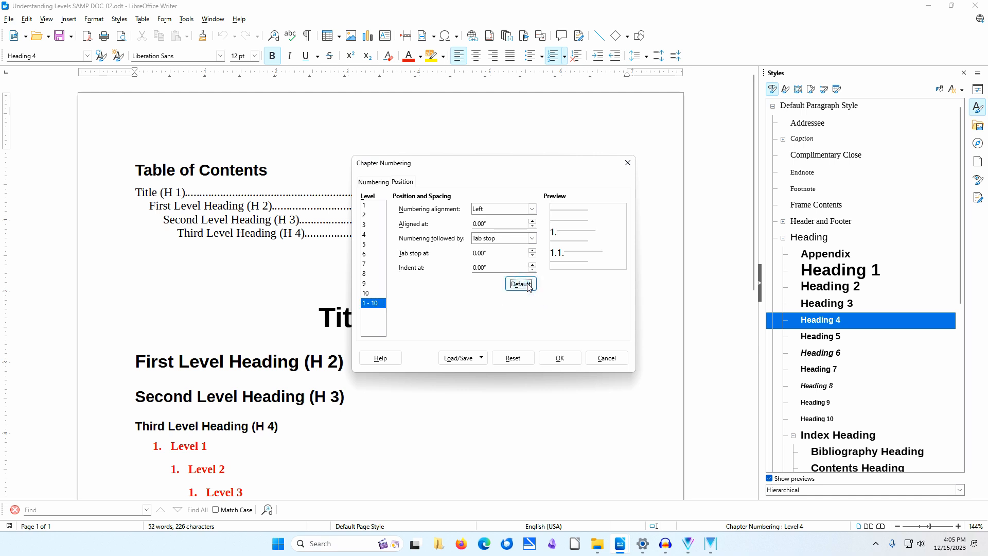
left_click(534, 238)
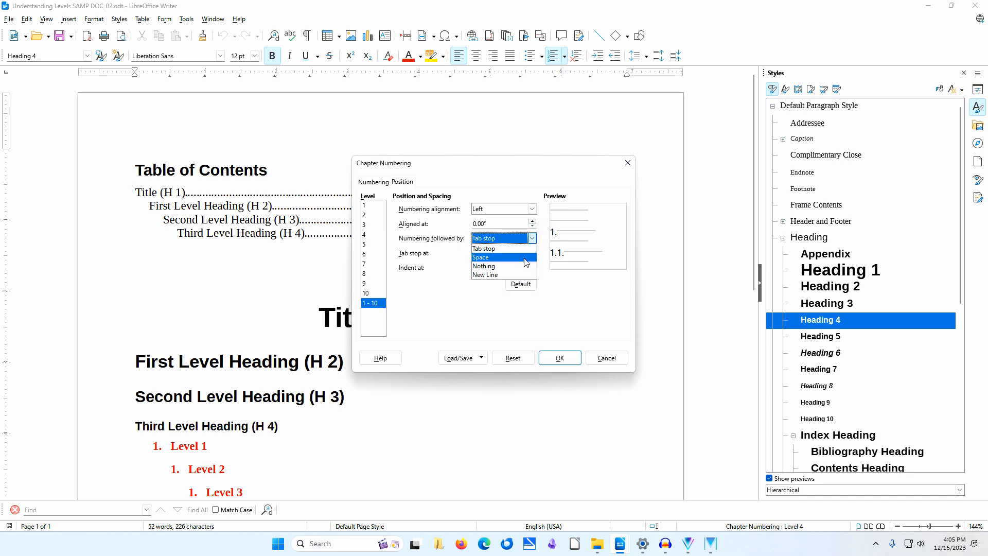
left_click(525, 259)
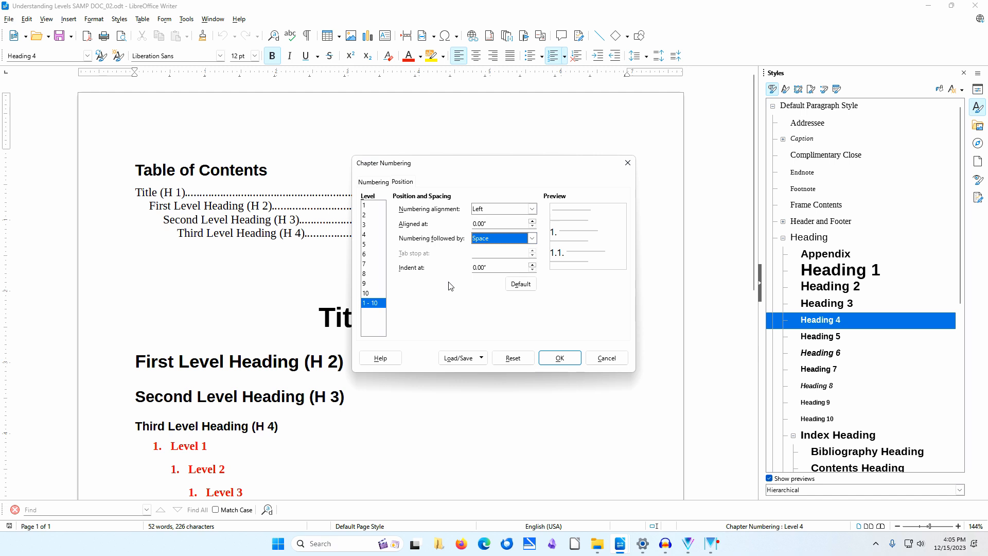
left_click(558, 357)
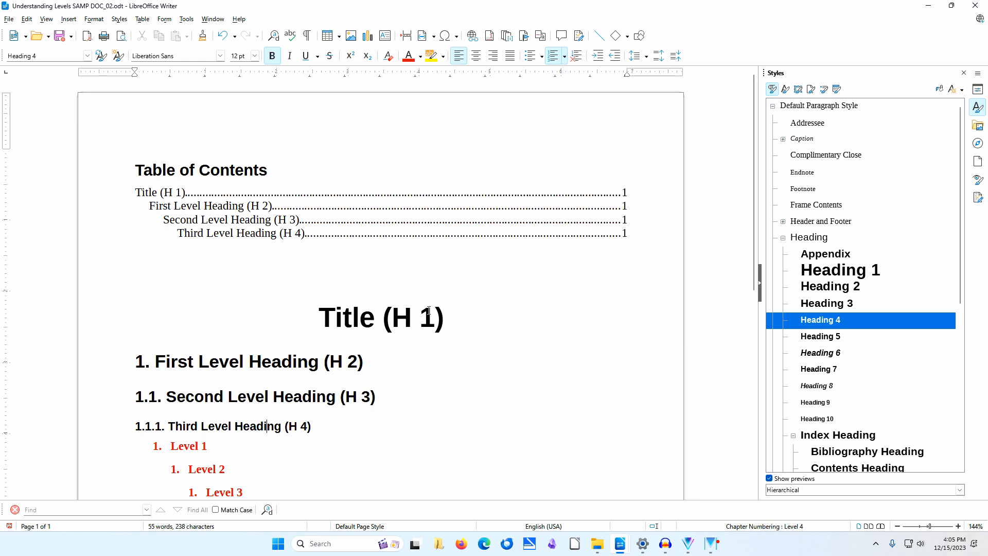
right_click(359, 215)
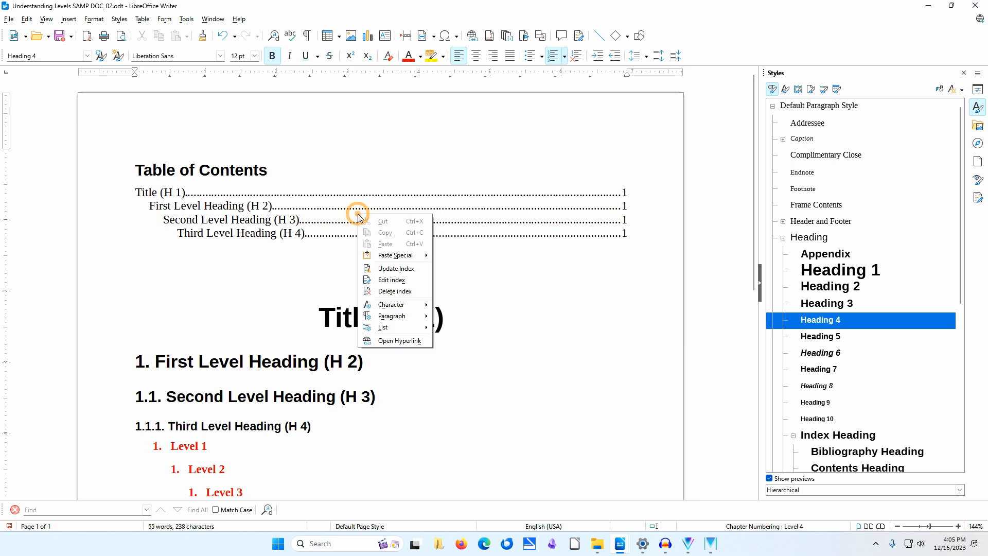
left_click(391, 269)
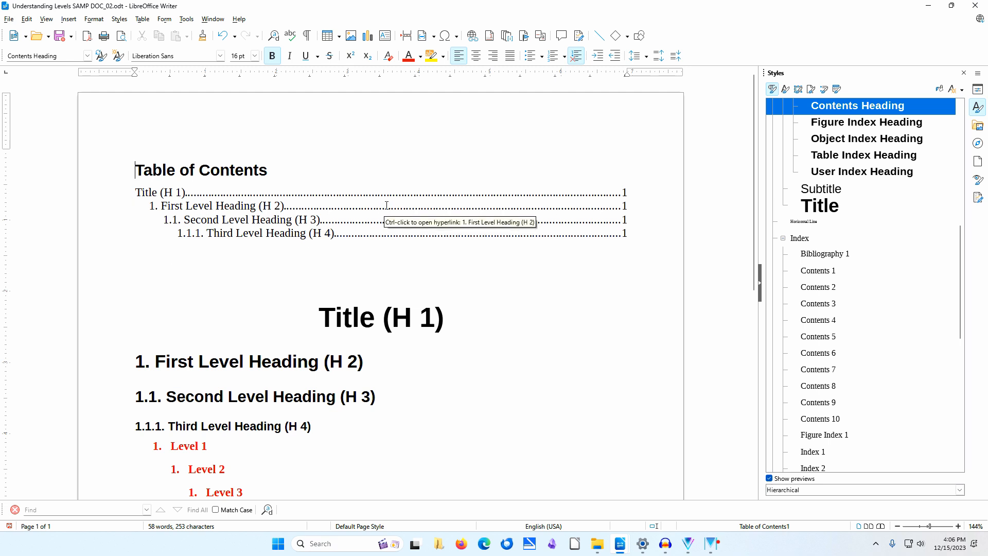
- Modify the Contents Heading paragraph style to use centered alignment and a 20 pt font size
left_click(235, 166)
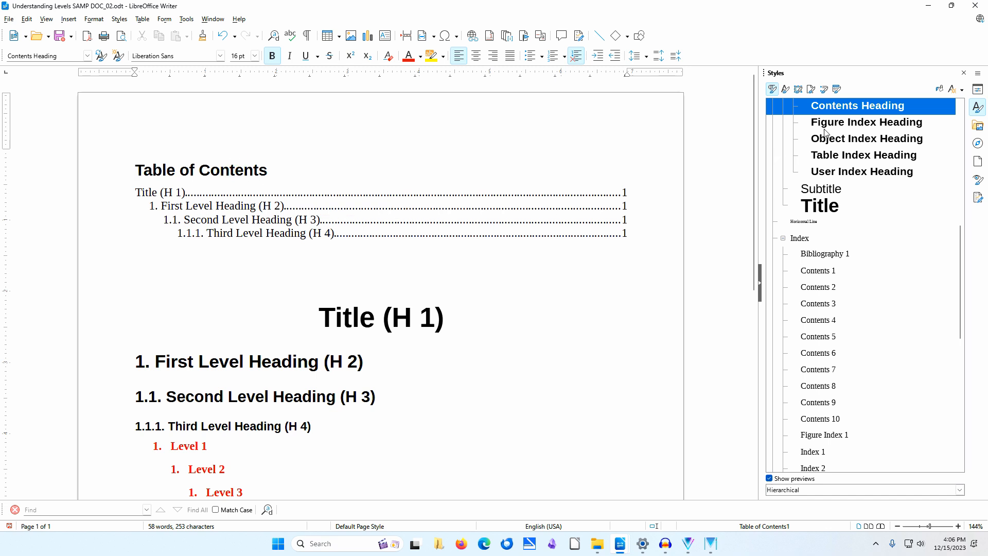
right_click(923, 108)
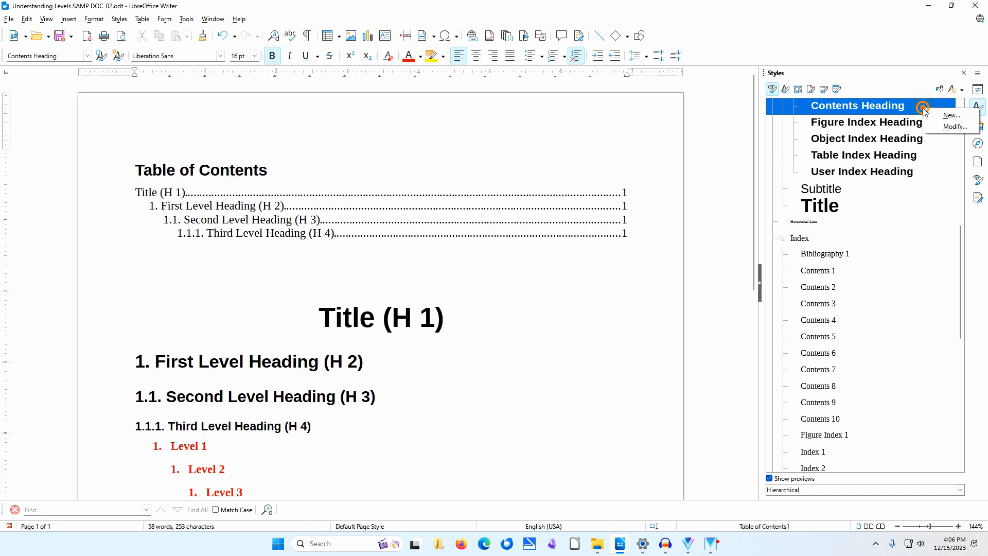
left_click(953, 126)
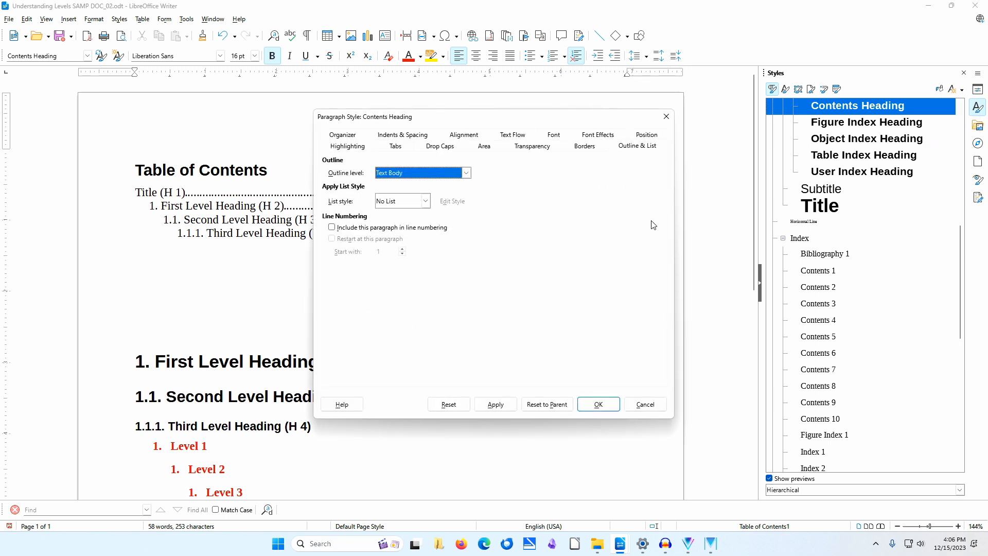
left_click(464, 135)
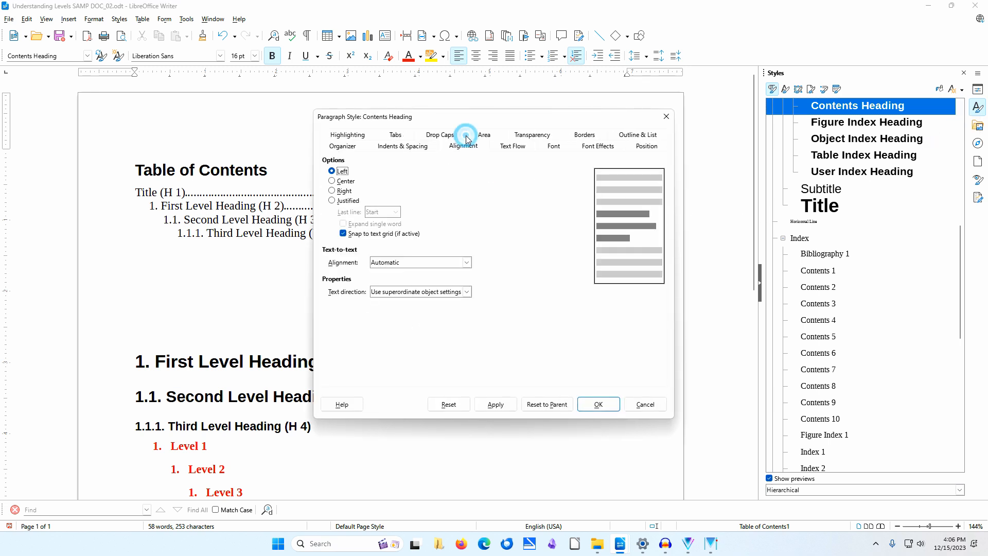
left_click(345, 181)
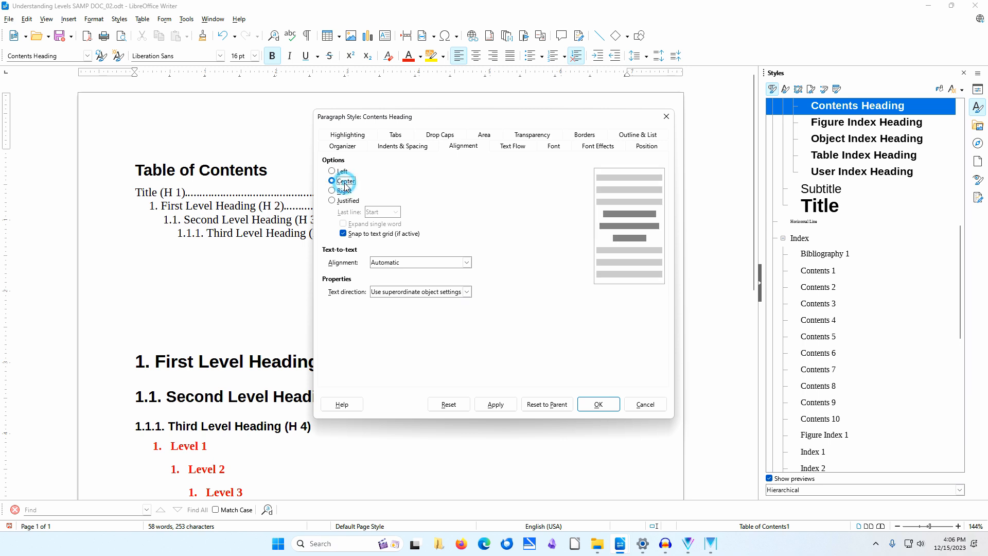
left_click(560, 147)
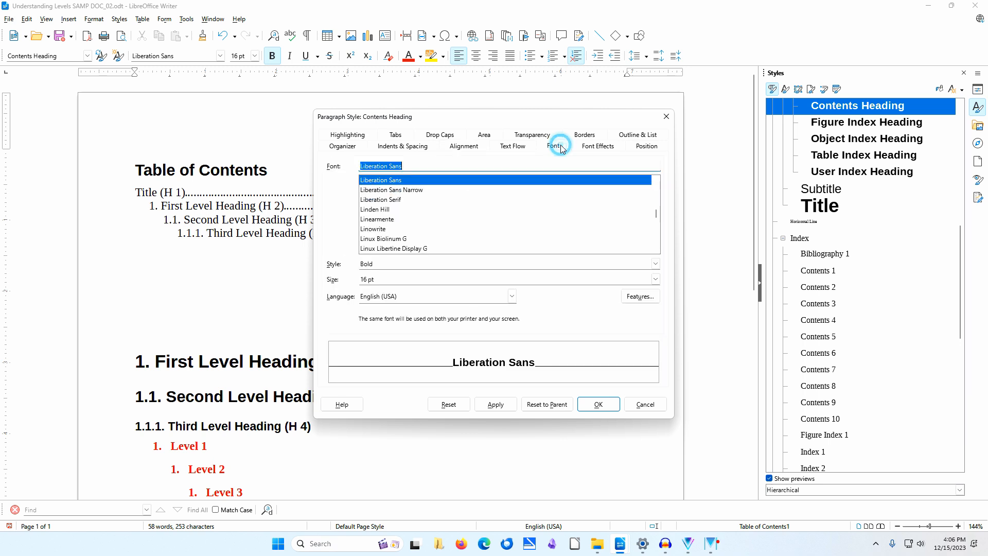
left_click(656, 279)
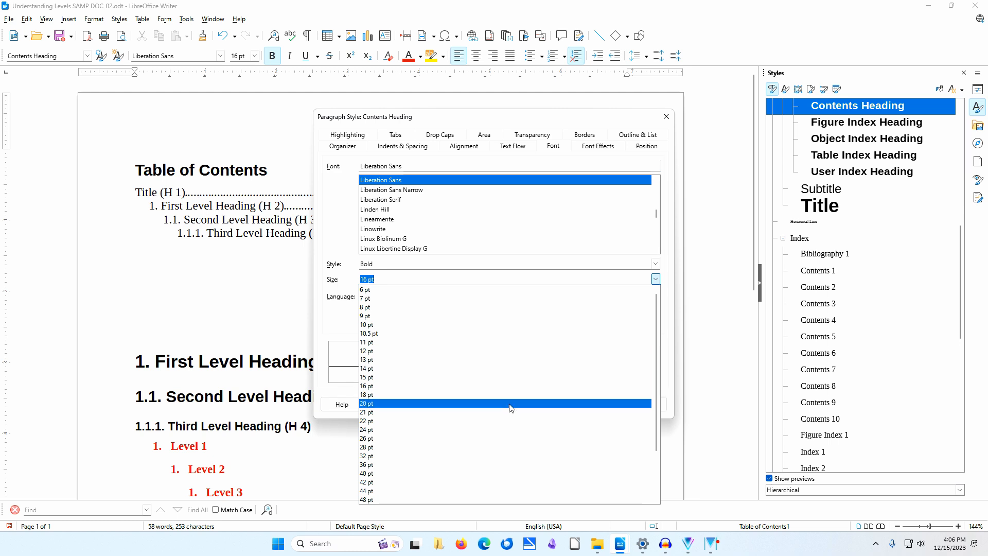
left_click(510, 405)
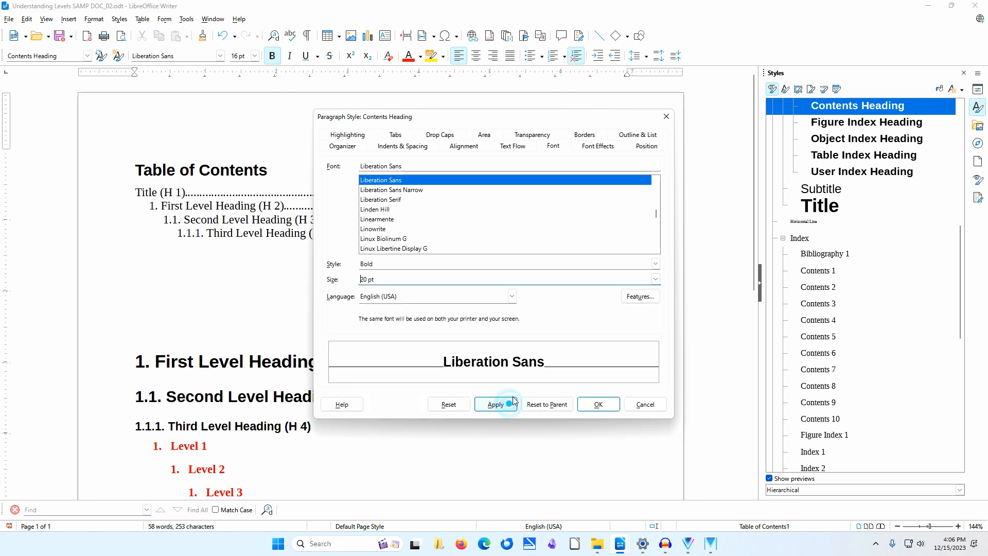
- Set the Contents Heading style's font color to Dark Blue 1 and apply the style changes
left_click(608, 147)
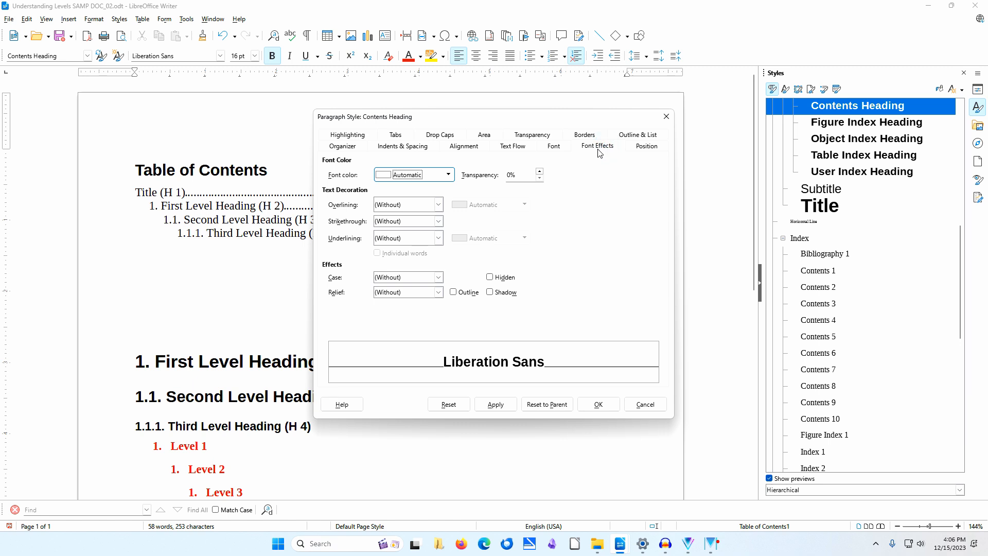
left_click(449, 176)
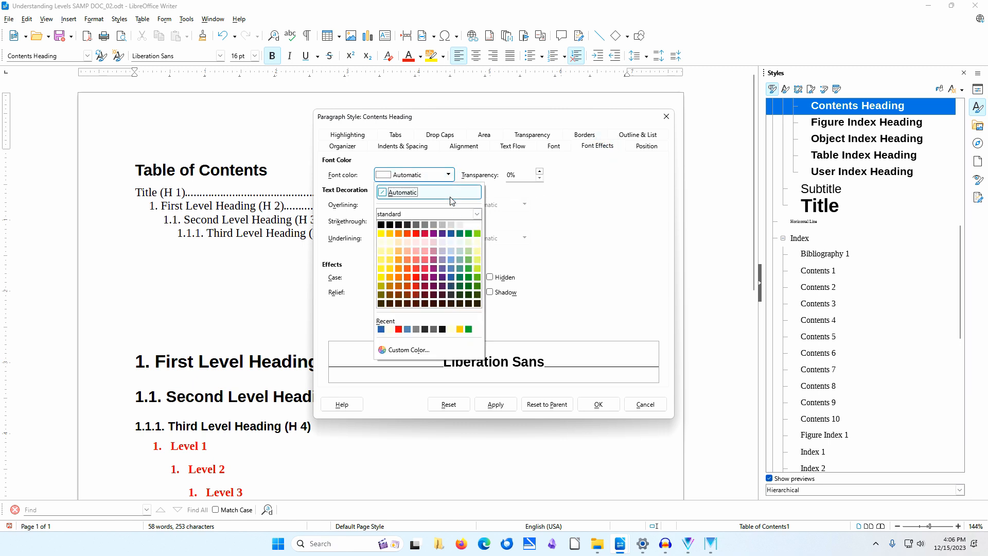
left_click(451, 278)
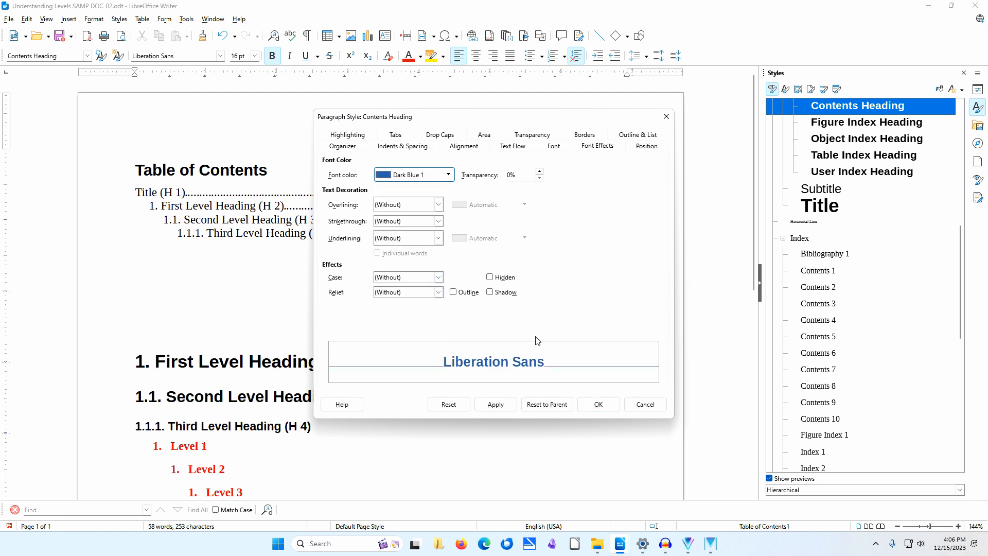
left_click(599, 405)
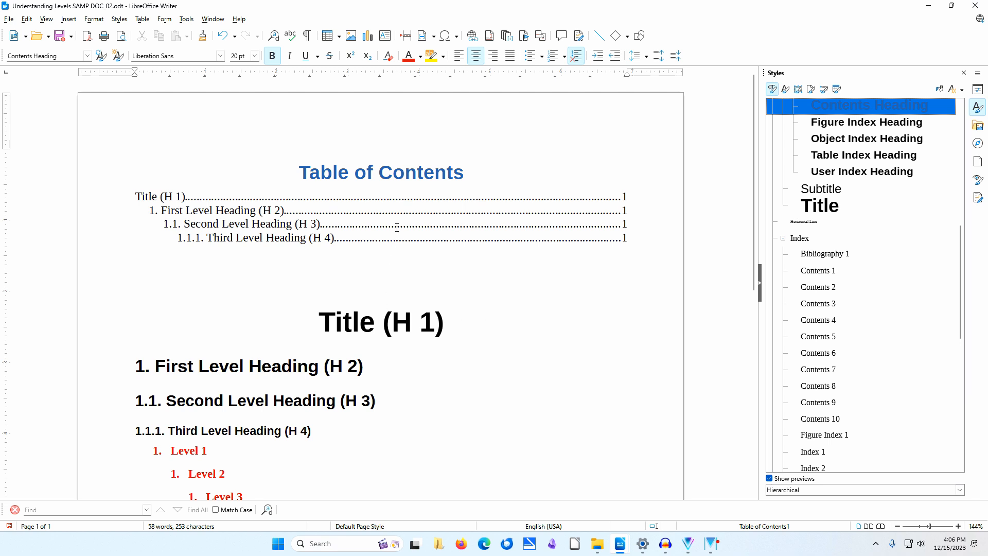
- Modify the Contents 1 paragraph style, used by the Title (H 1) entry, to a Bold font style
left_click(145, 196)
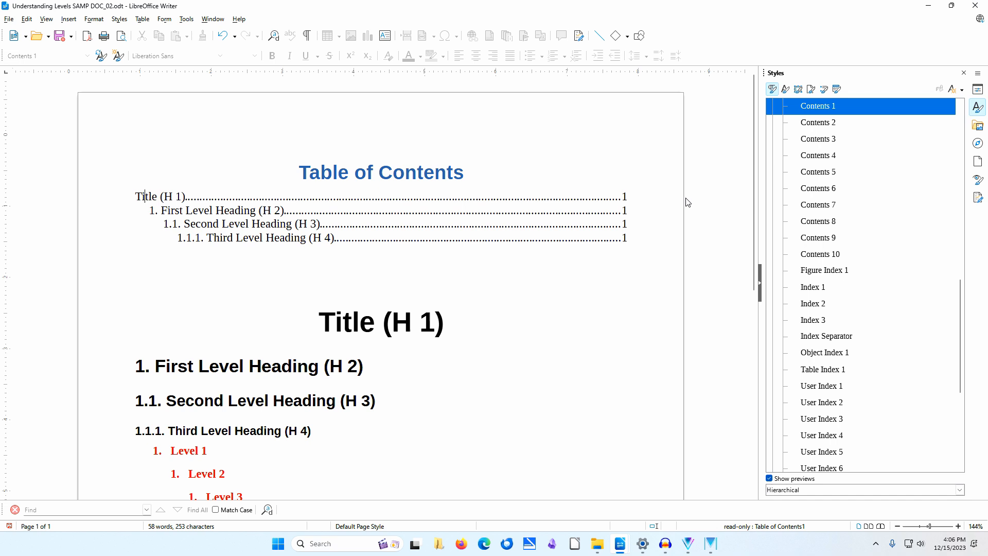
right_click(873, 105)
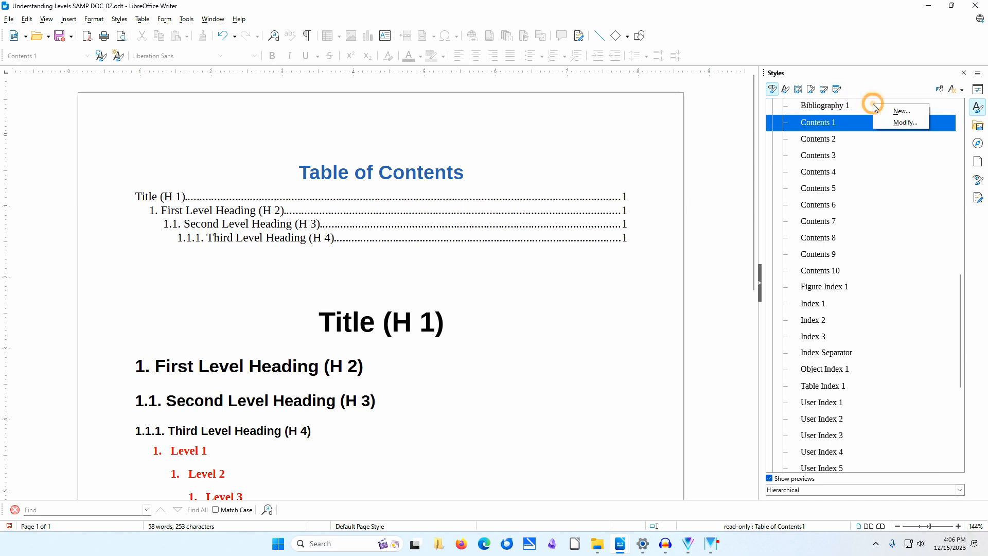
left_click(911, 124)
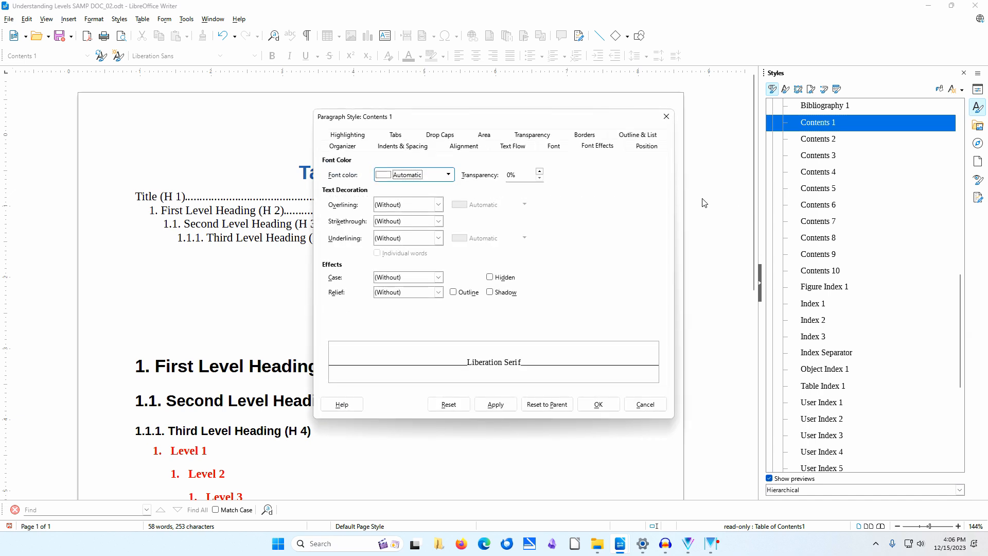
left_click(554, 146)
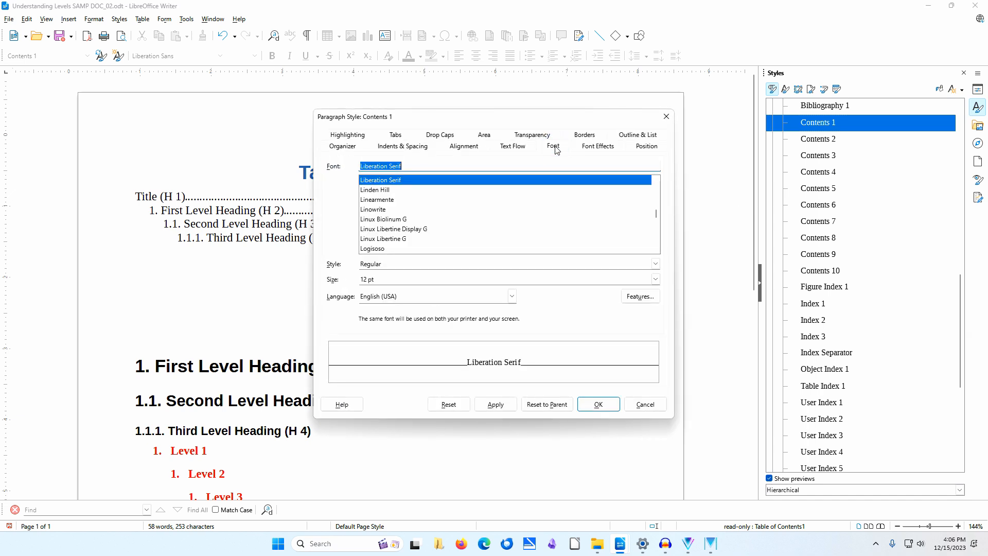
left_click(655, 265)
left_click(592, 283)
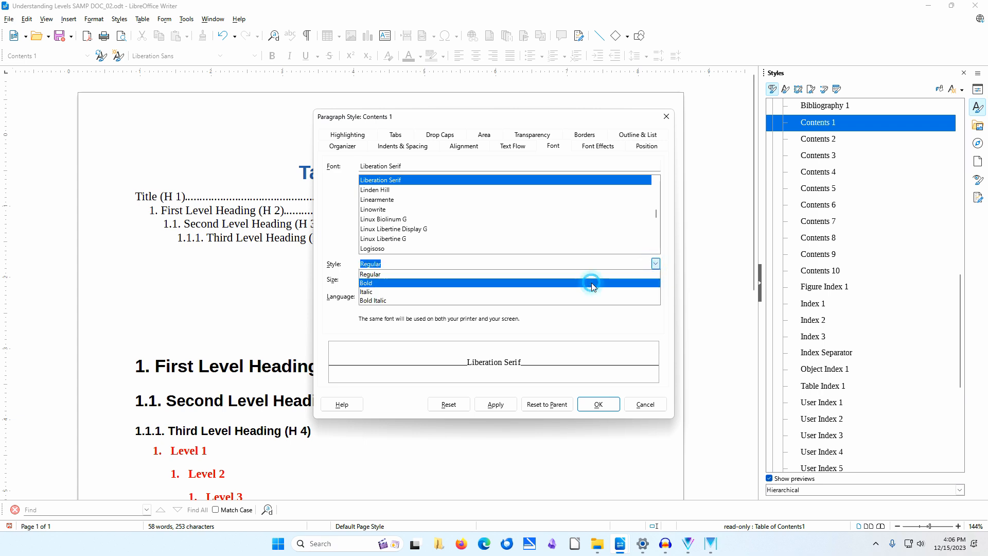
- Give the Contents 1 style Bold underlining and apply the style changes
left_click(597, 146)
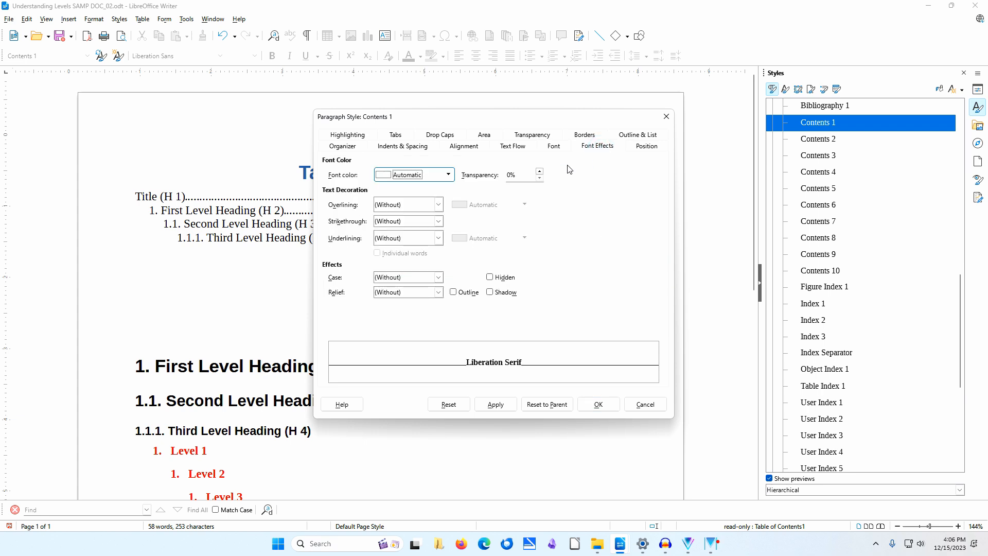
left_click(438, 237)
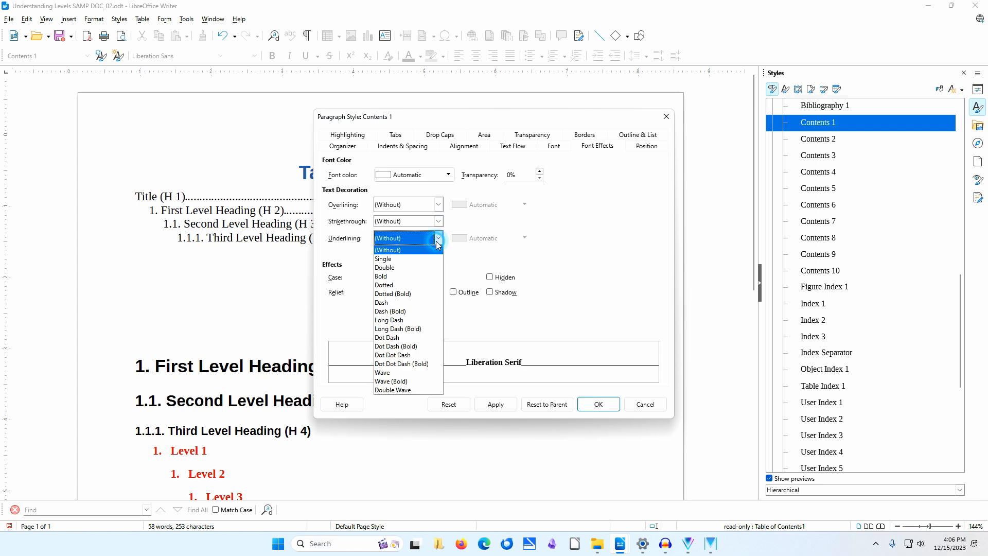
left_click(434, 277)
left_click(610, 406)
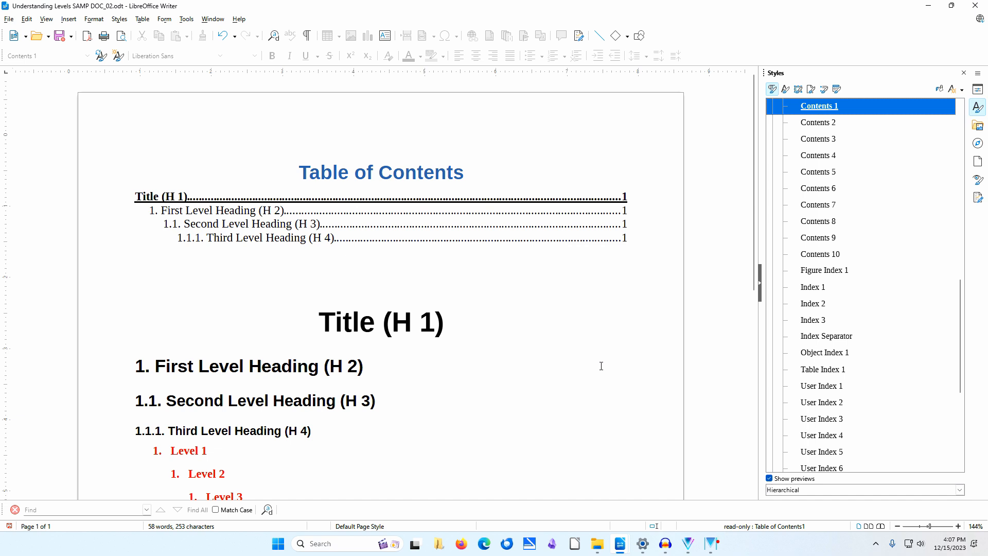
- Edit the table of contents so the tab stop in level 1 entries uses a blank fill character instead of dots
right_click(423, 221)
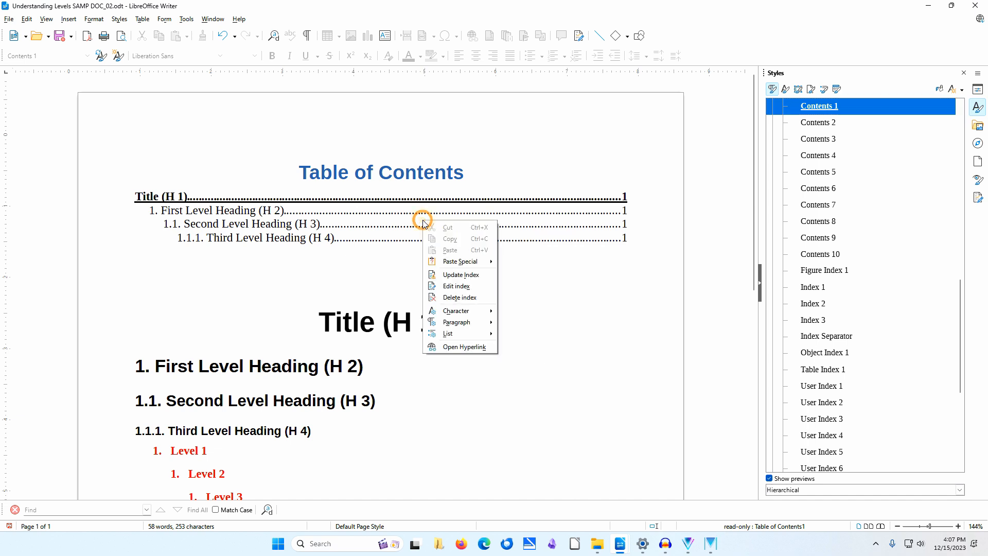
left_click(466, 286)
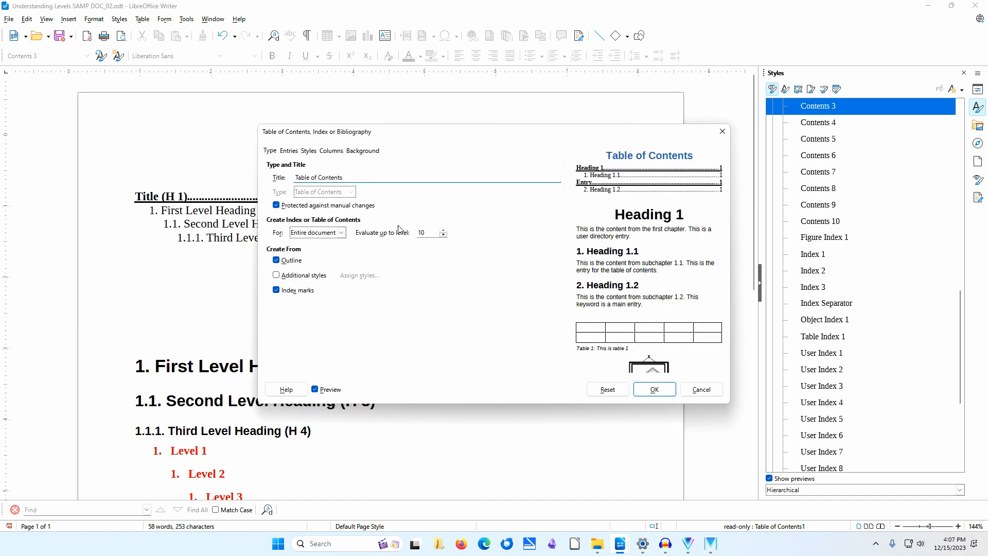
left_click(290, 151)
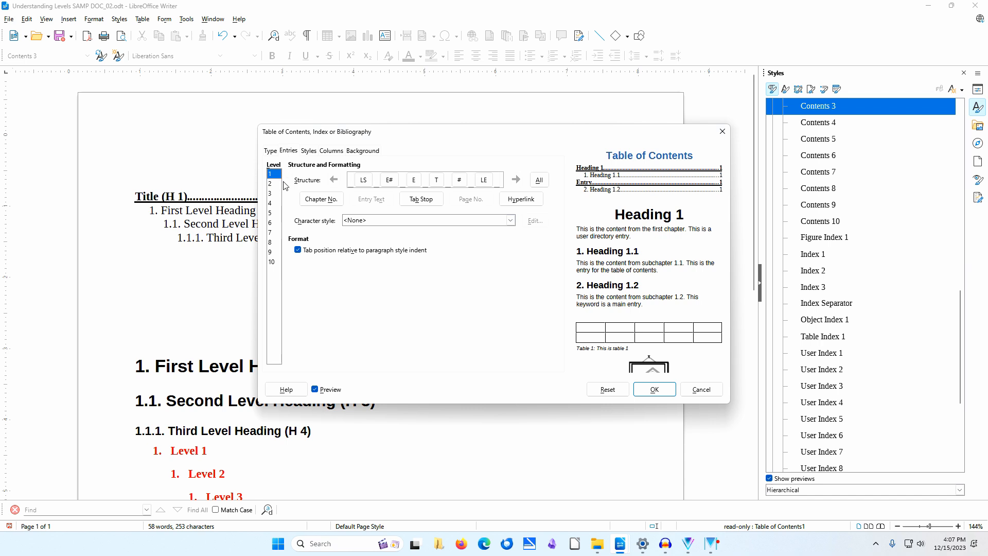
left_click(438, 184)
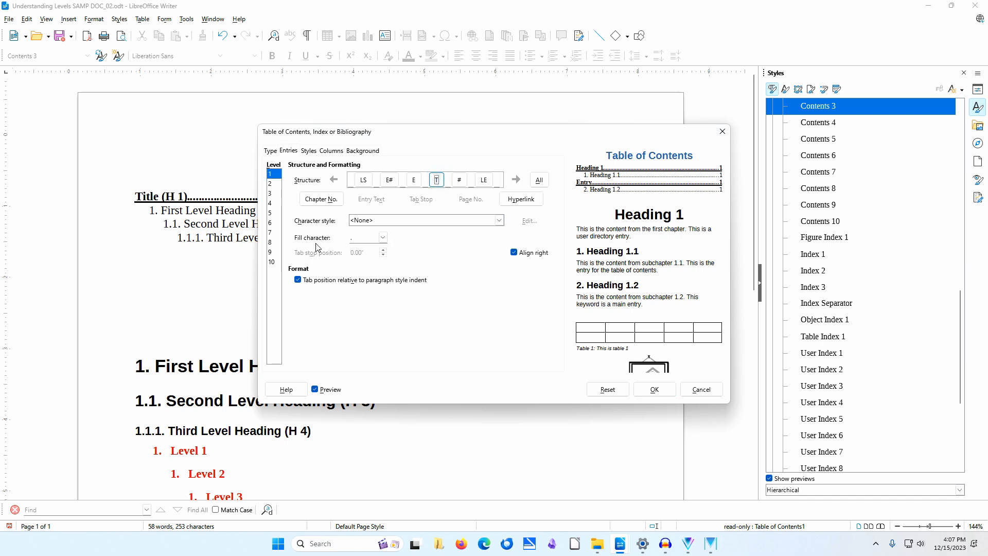
left_click(383, 237)
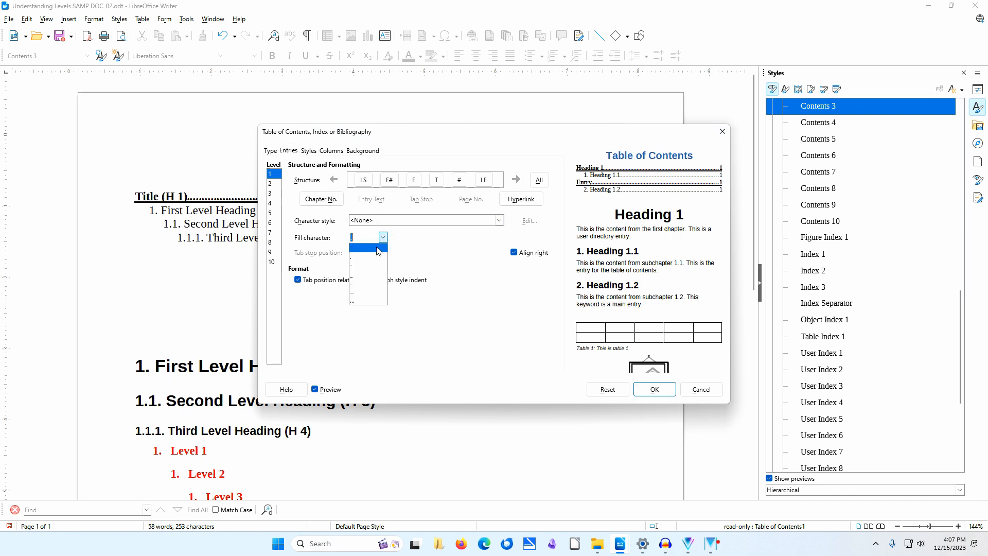
left_click(378, 249)
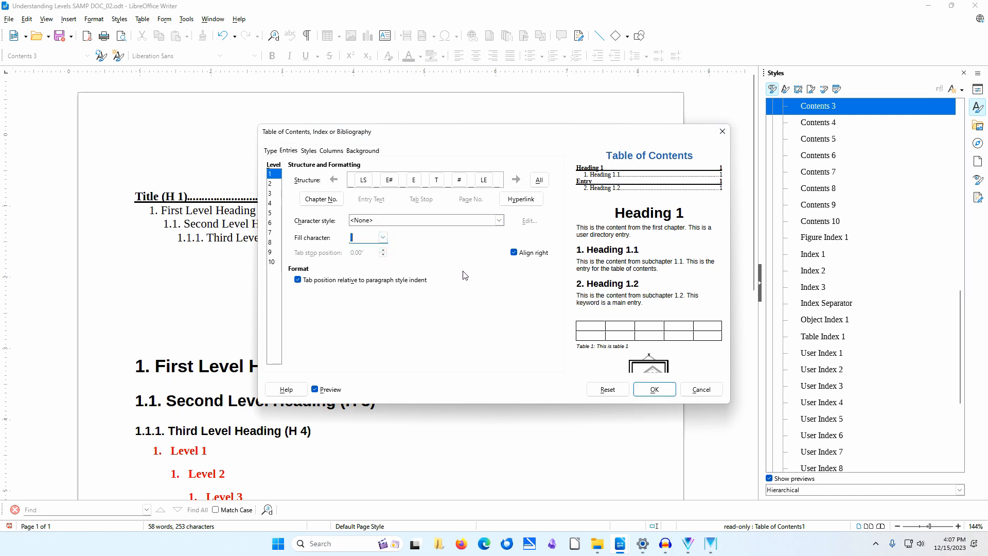
left_click(661, 391)
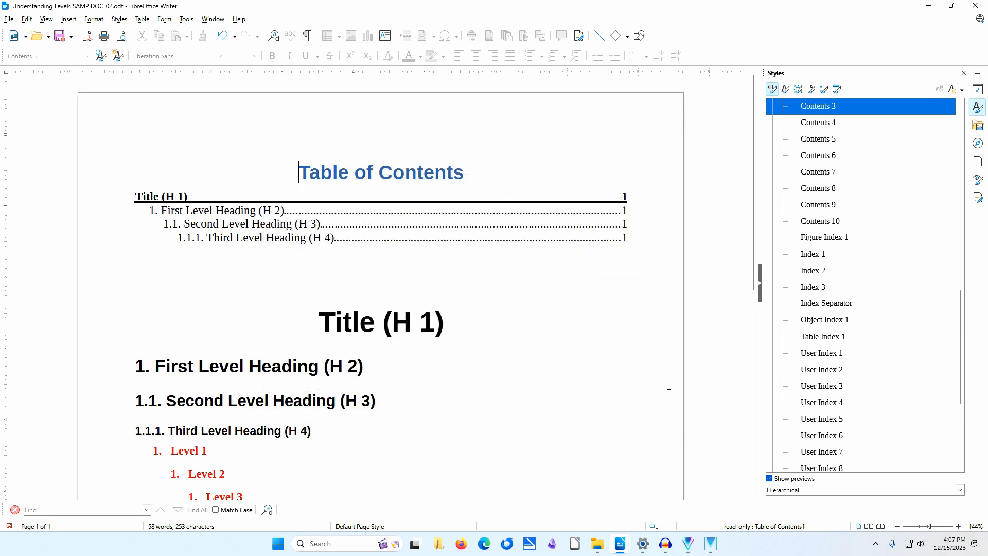